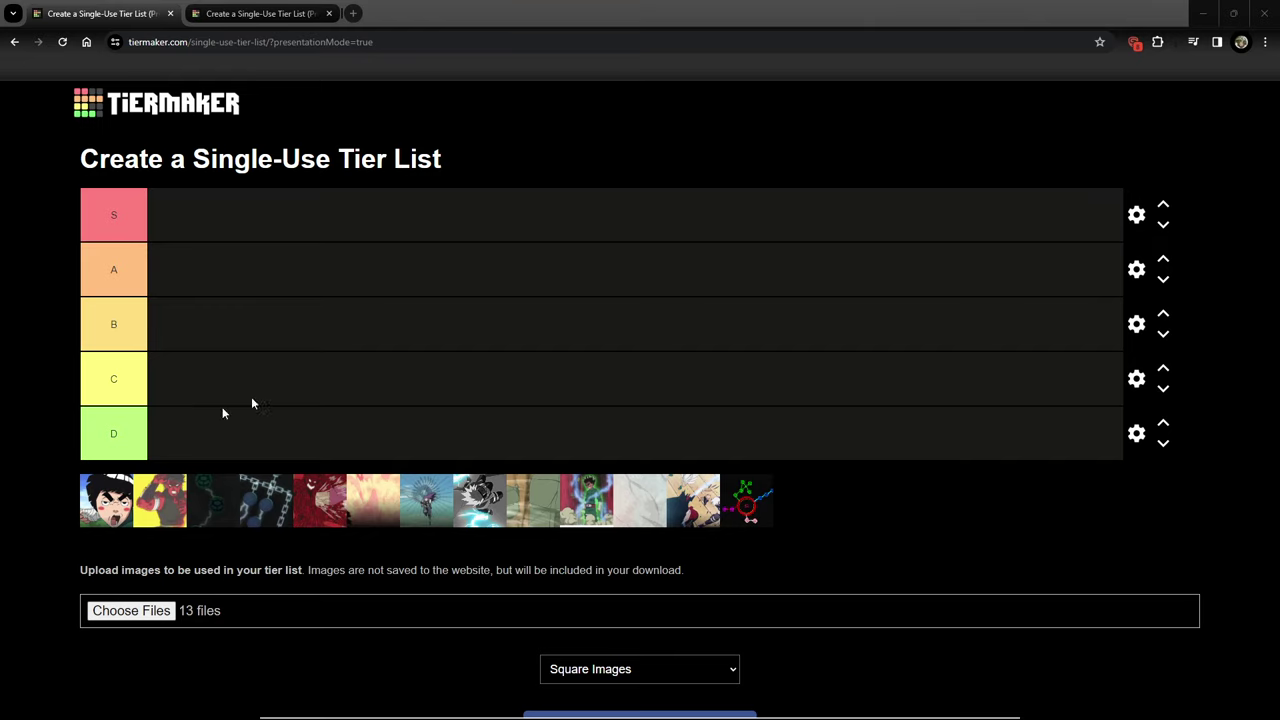
# Glance at the eye-image tab, then return to the skill-tree tier list
pyautogui.click(248, 13)
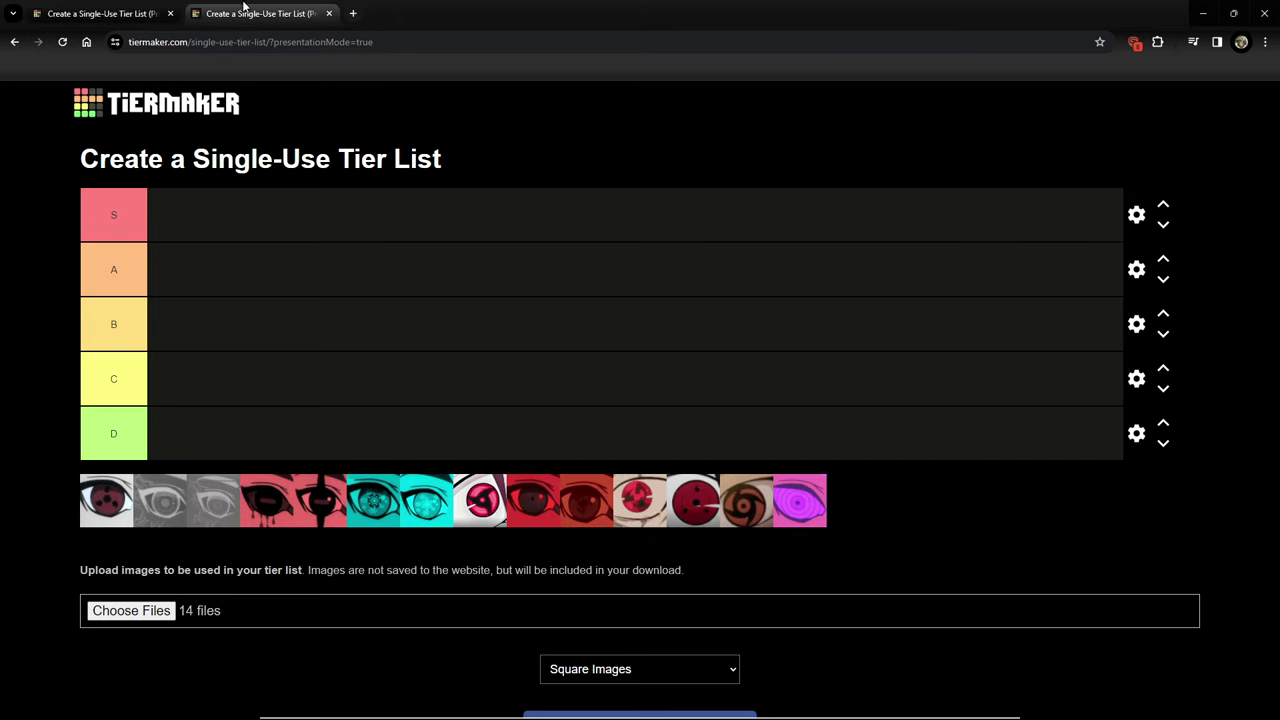
pyautogui.click(100, 13)
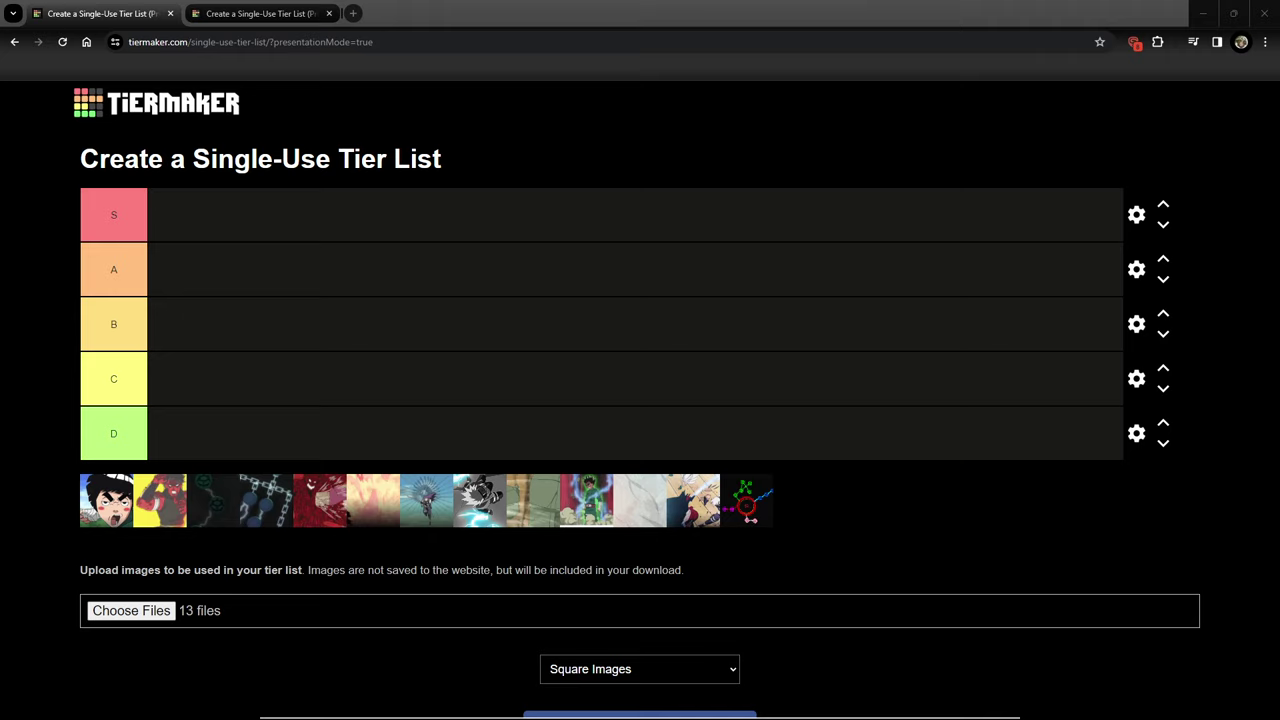
pyautogui.click(1053, 578)
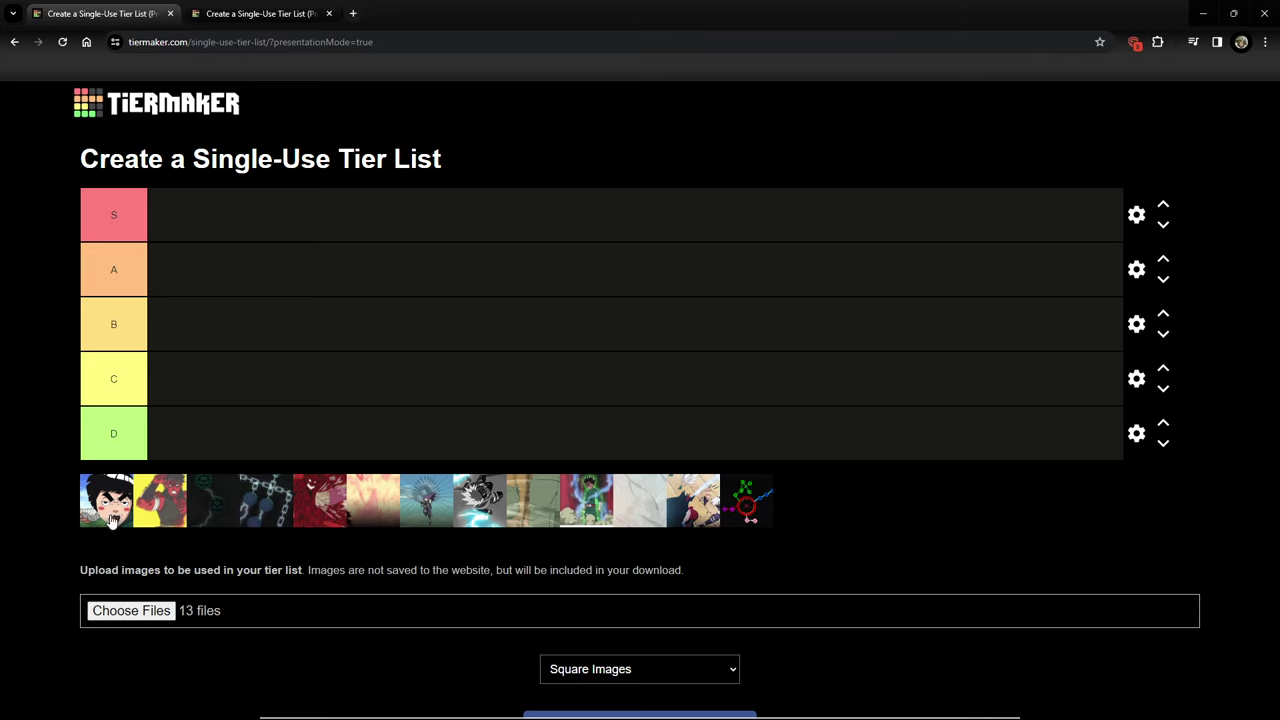
# Place the shouting and green characters in tier A and the red-and-yellow image in S
pyautogui.moveTo(112, 517)
pyautogui.mouseDown()
pyautogui.moveTo(188, 405)
pyautogui.moveTo(393, 280)
pyautogui.moveTo(380, 275)
pyautogui.mouseUp()
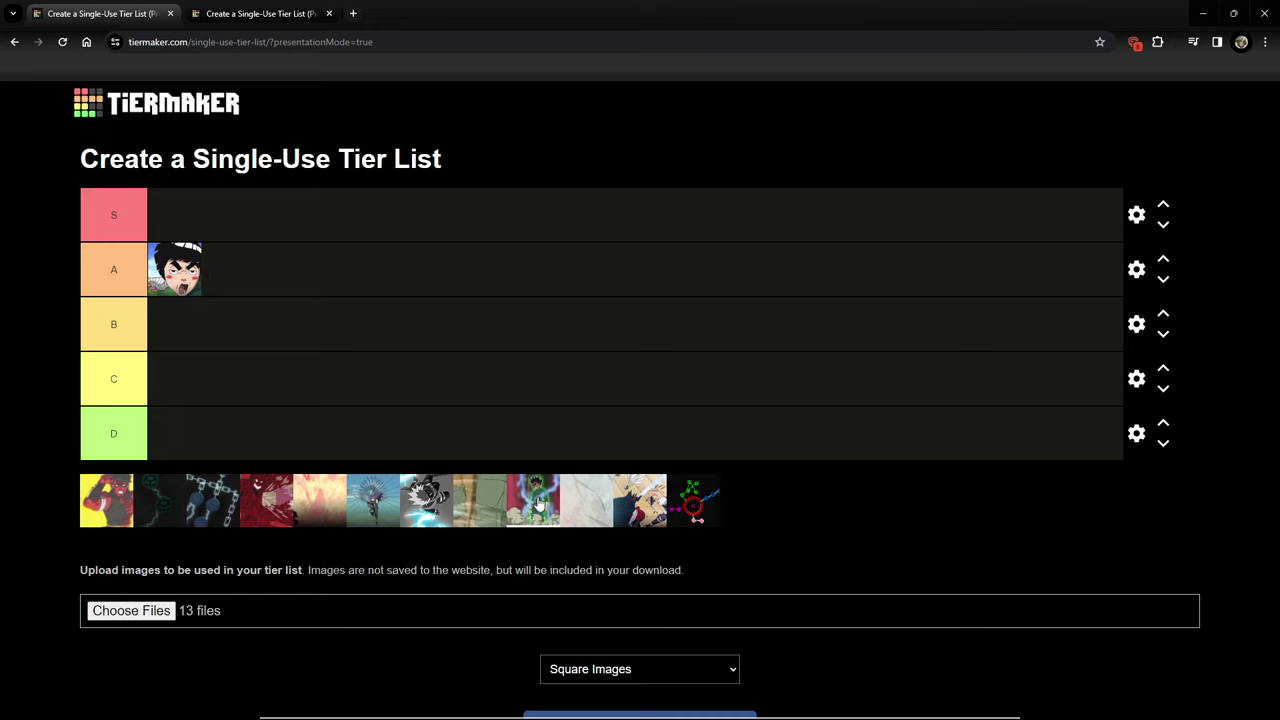
pyautogui.moveTo(538, 505); pyautogui.dragTo(100, 495)
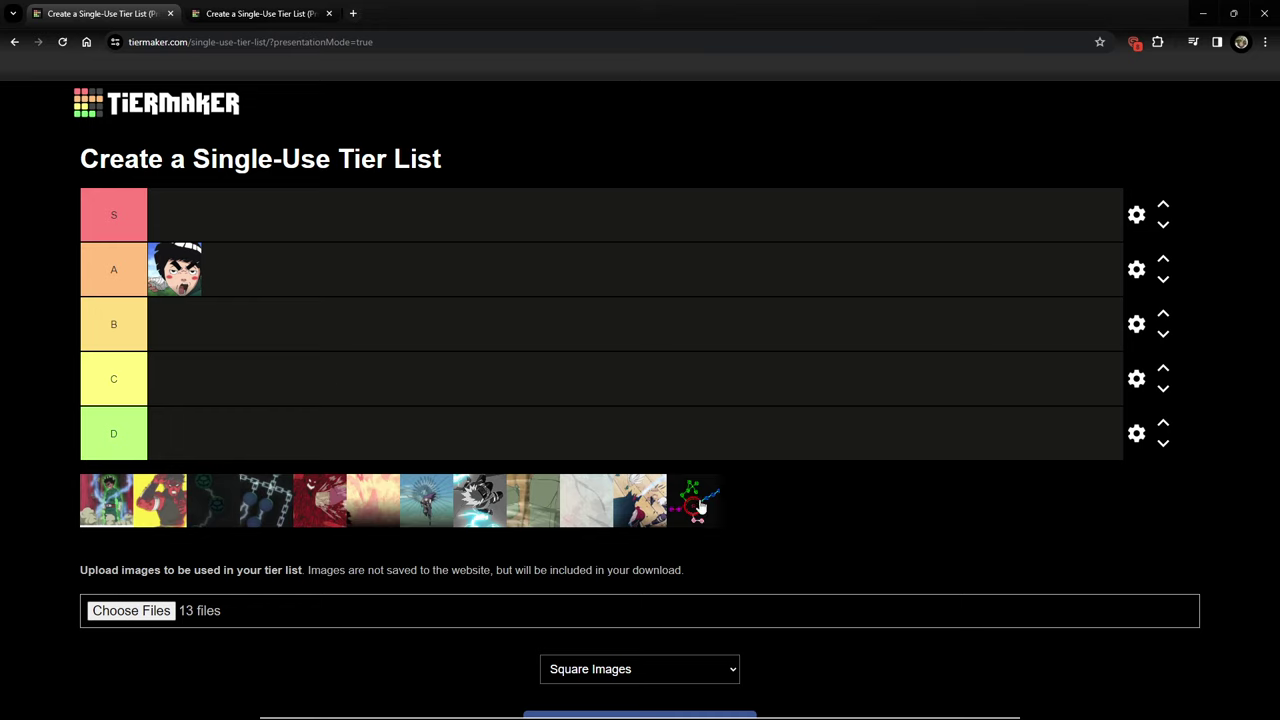
pyautogui.moveTo(700, 505); pyautogui.dragTo(572, 503)
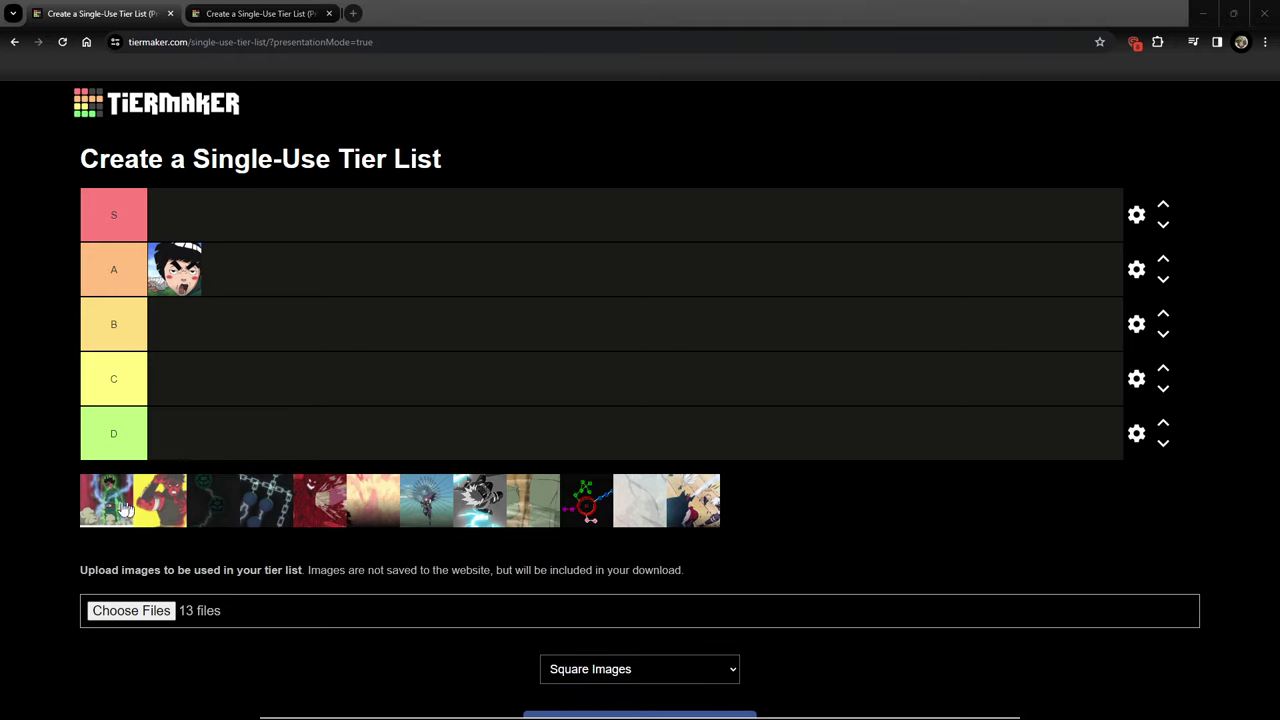
pyautogui.moveTo(95, 505)
pyautogui.mouseDown()
pyautogui.moveTo(257, 268)
pyautogui.moveTo(305, 265)
pyautogui.mouseUp()
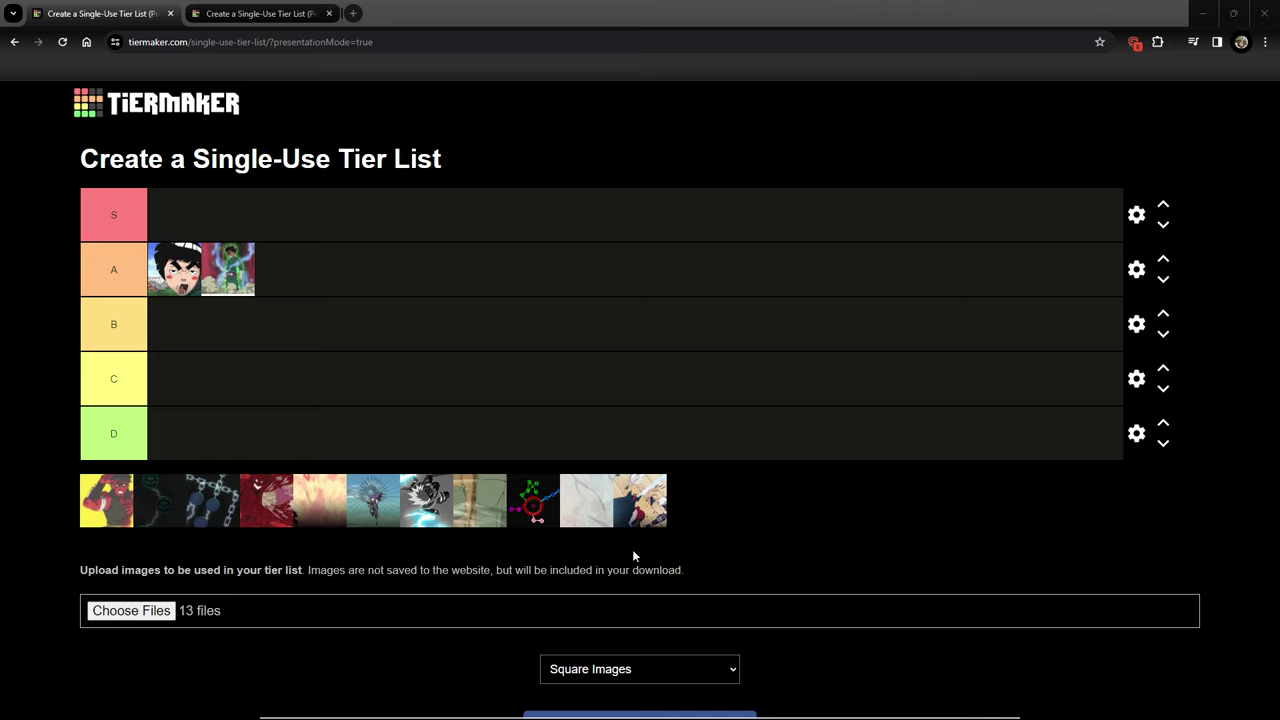
pyautogui.moveTo(106, 500); pyautogui.dragTo(276, 205)
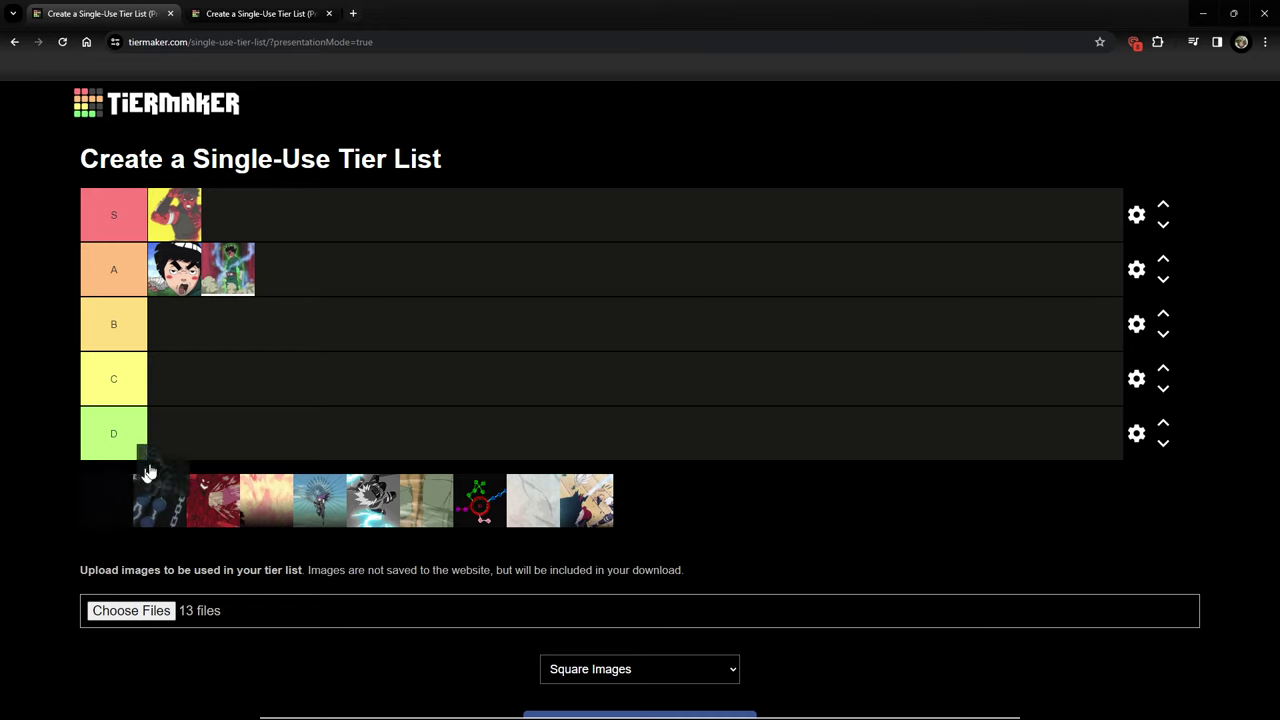
# Drop the two dark chain images into tier D and settle the red image in tier C
pyautogui.moveTo(128, 488); pyautogui.dragTo(340, 432)
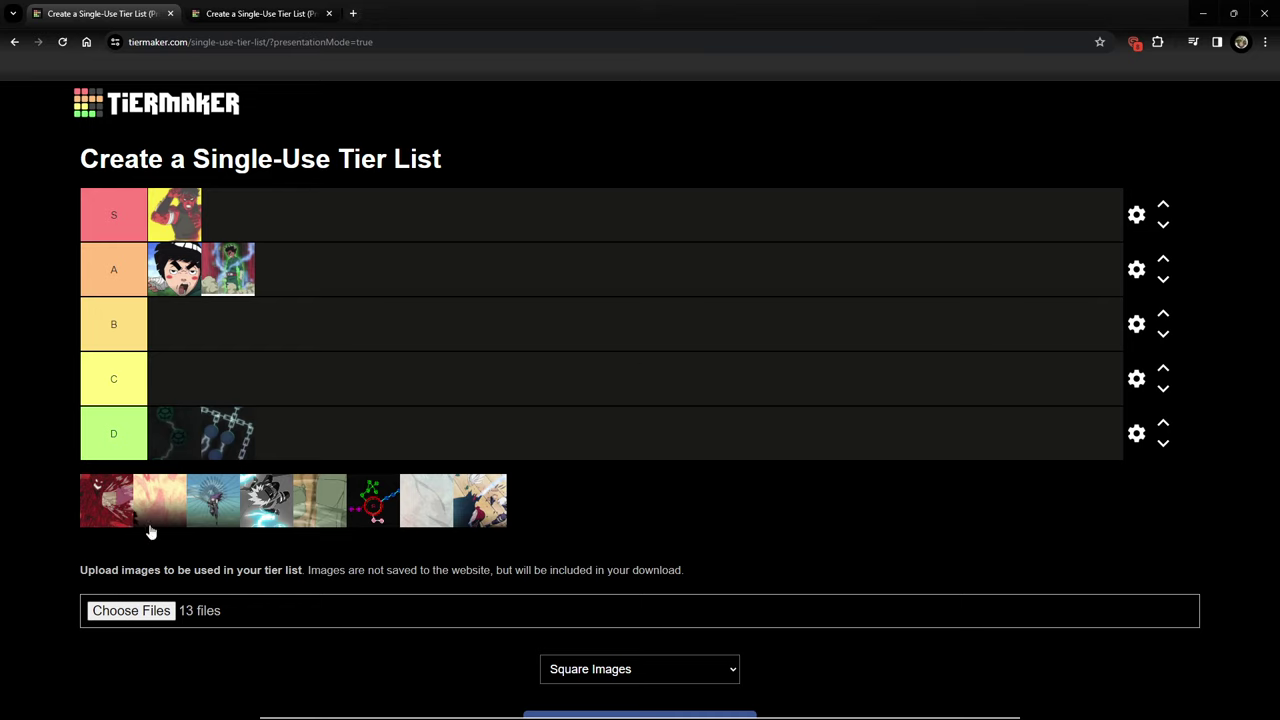
pyautogui.moveTo(110, 508); pyautogui.dragTo(281, 351)
pyautogui.moveTo(180, 330); pyautogui.dragTo(155, 372)
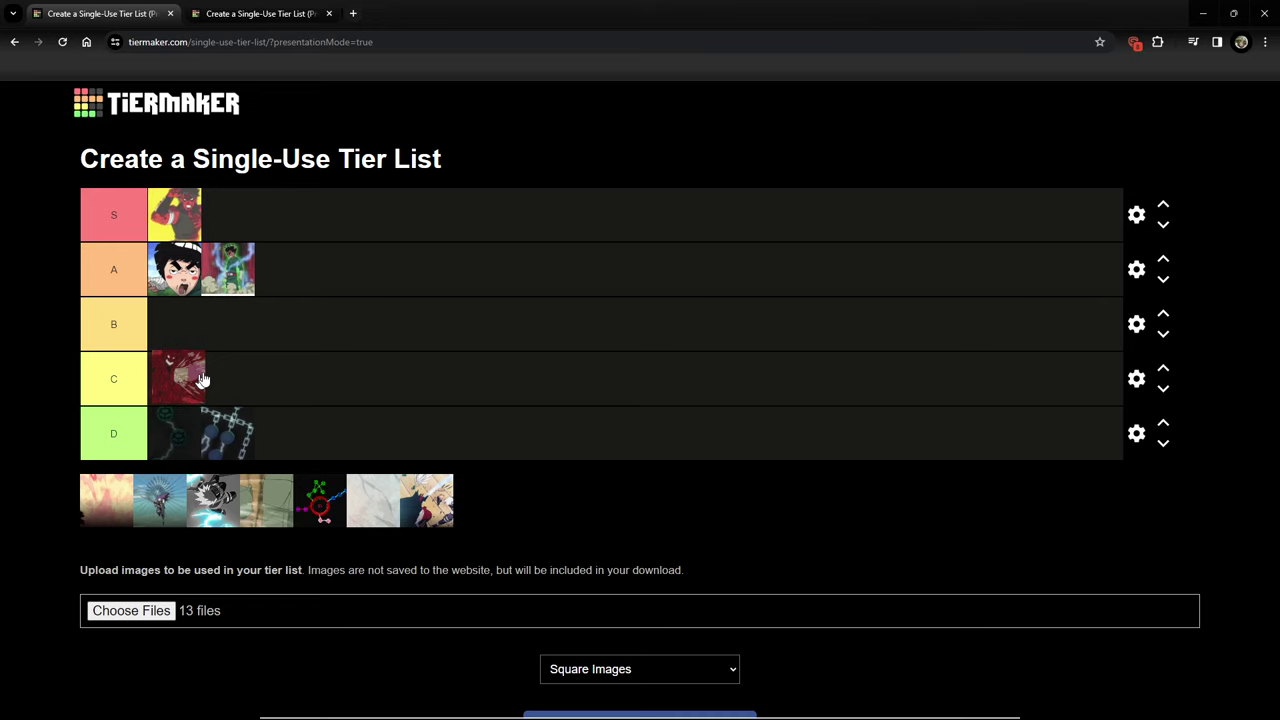
pyautogui.moveTo(199, 385); pyautogui.dragTo(280, 384)
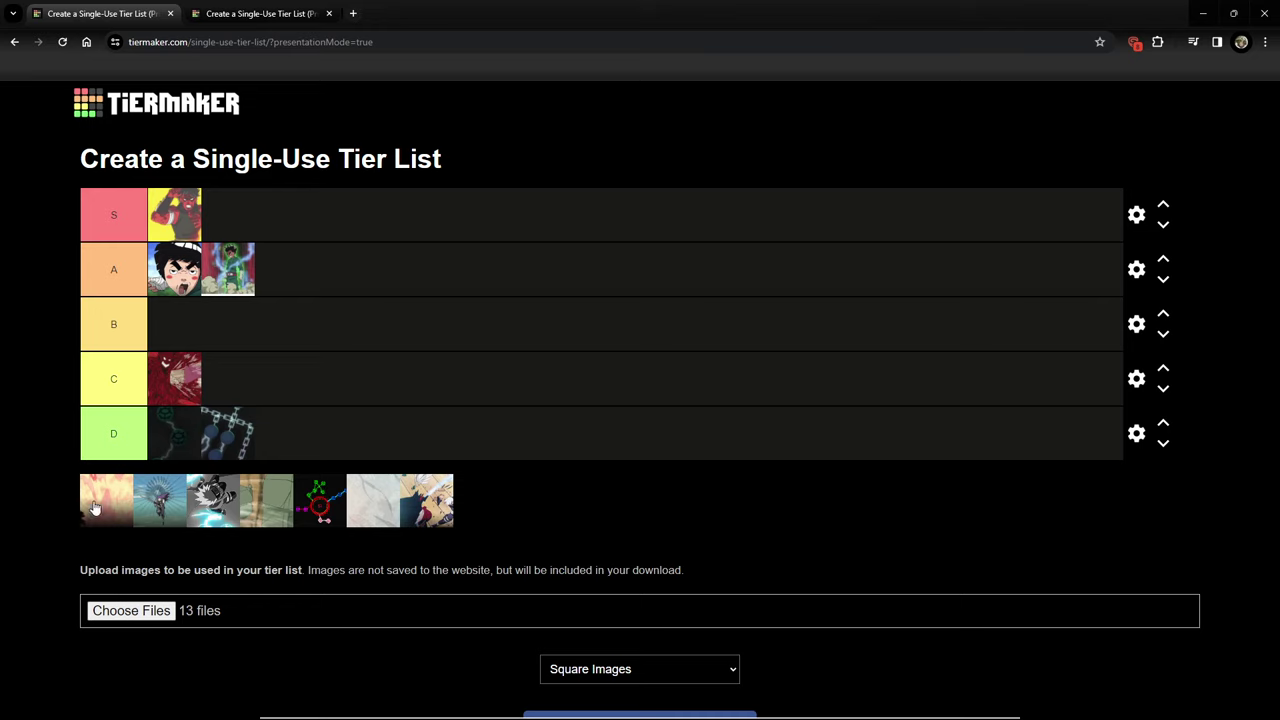
# Drop the pale pinkish image into tier B and adjust its spot within the row
pyautogui.moveTo(92, 508); pyautogui.dragTo(340, 346)
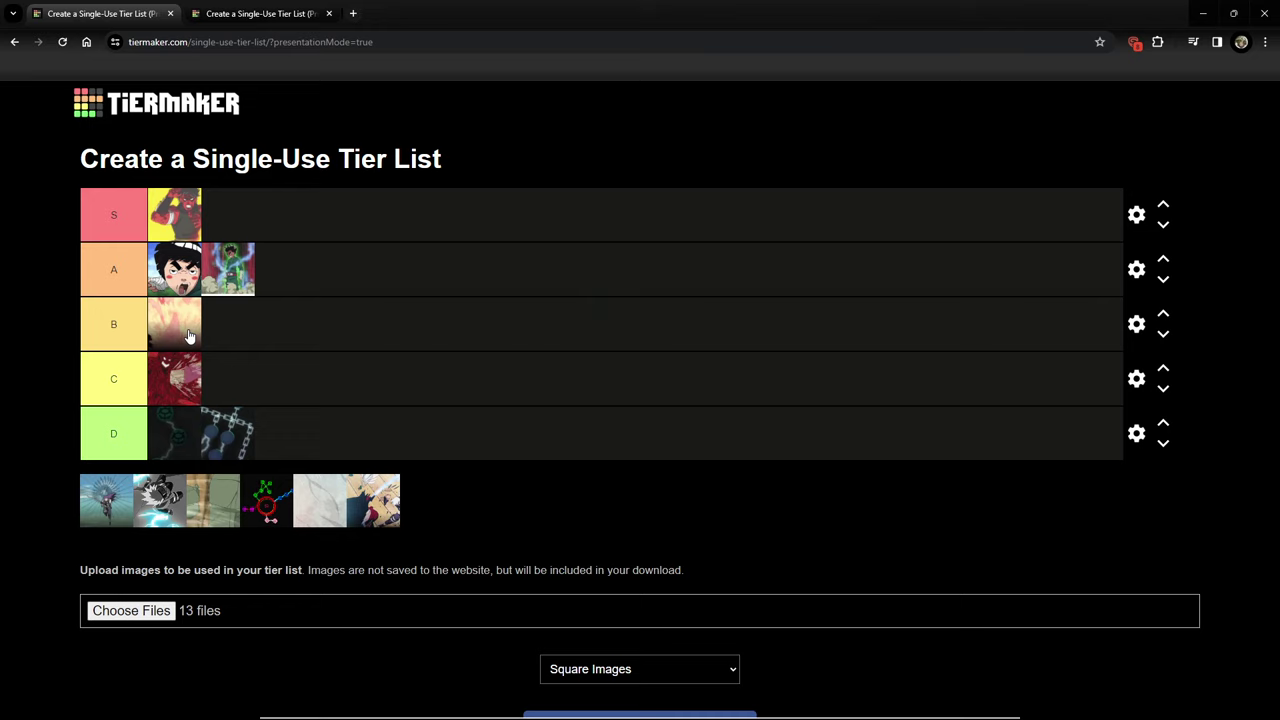
pyautogui.moveTo(340, 346); pyautogui.dragTo(348, 335)
pyautogui.moveTo(181, 331); pyautogui.dragTo(348, 337)
pyautogui.moveTo(175, 334); pyautogui.dragTo(272, 324)
# Move the blue-grey and white lightning images into tier S, then swap two pool images
pyautogui.moveTo(112, 504)
pyautogui.mouseDown()
pyautogui.moveTo(122, 508)
pyautogui.moveTo(259, 303)
pyautogui.moveTo(300, 217)
pyautogui.moveTo(456, 220)
pyautogui.mouseUp()
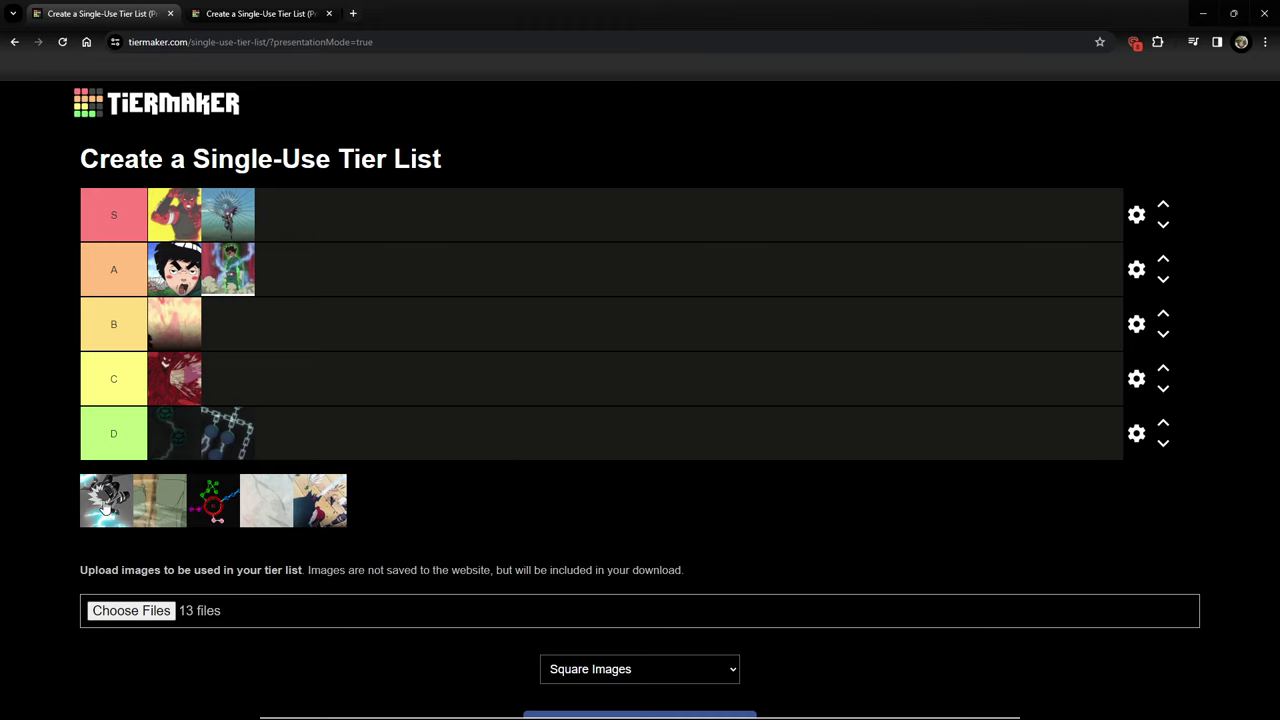
pyautogui.moveTo(104, 510)
pyautogui.mouseDown()
pyautogui.moveTo(292, 372)
pyautogui.moveTo(354, 215)
pyautogui.mouseUp()
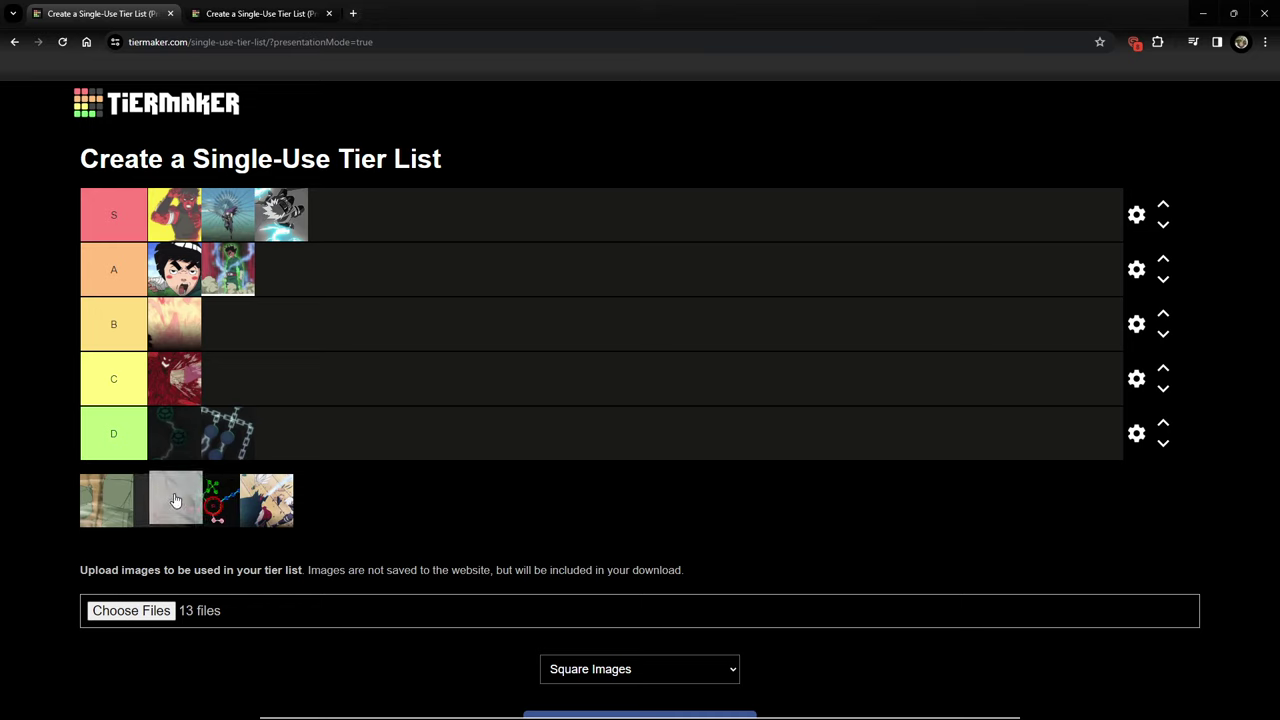
pyautogui.moveTo(214, 505); pyautogui.dragTo(178, 498)
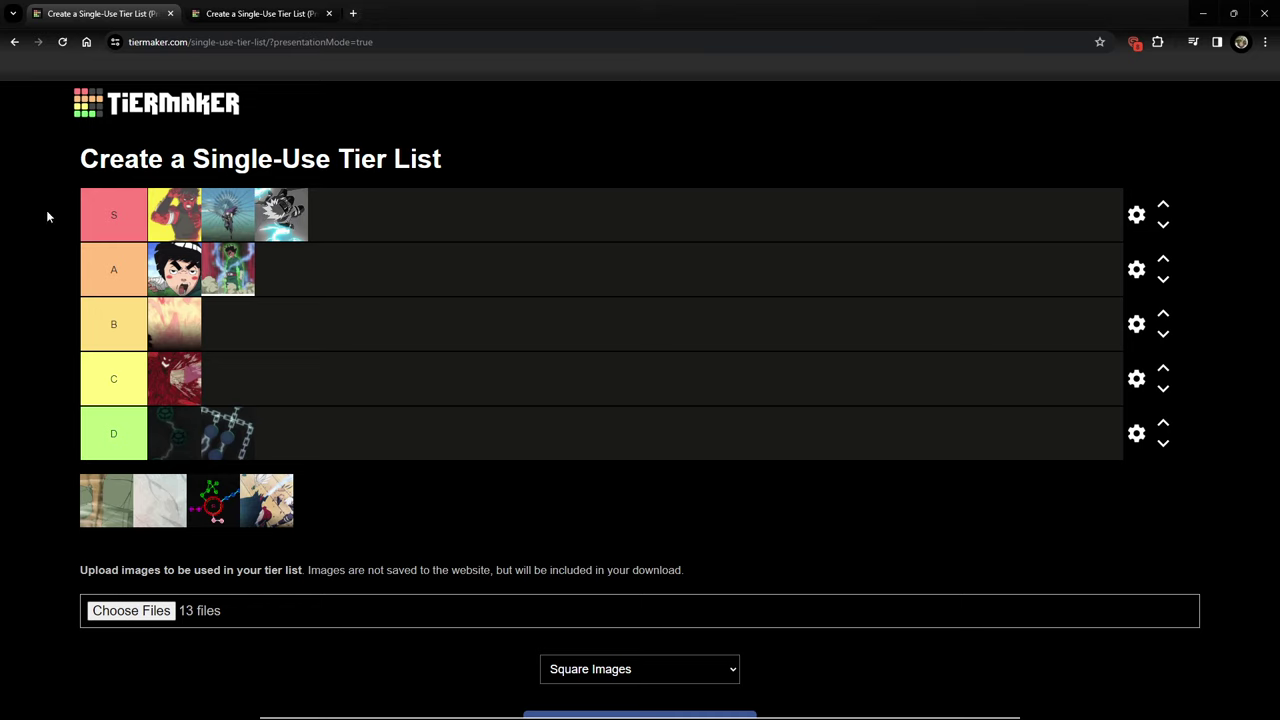
# Place the greenish image in the second slot of tier B
pyautogui.moveTo(85, 497)
pyautogui.mouseDown()
pyautogui.moveTo(396, 330)
pyautogui.moveTo(506, 343)
pyautogui.mouseUp()
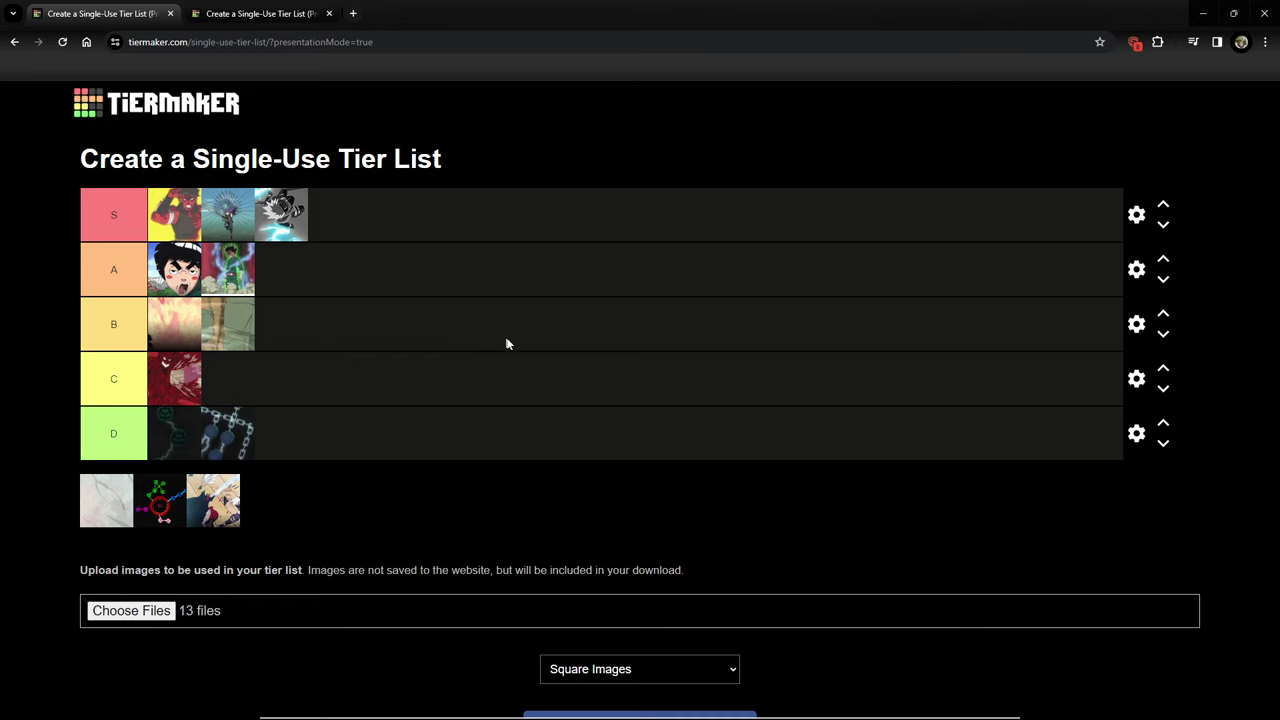
pyautogui.moveTo(244, 316); pyautogui.dragTo(323, 336)
pyautogui.moveTo(323, 336)
pyautogui.mouseDown()
pyautogui.moveTo(193, 367)
pyautogui.moveTo(246, 337)
pyautogui.moveTo(247, 322)
pyautogui.mouseUp()
pyautogui.moveTo(247, 322); pyautogui.dragTo(250, 325)
# Rank the white image ahead of green in A, the node diagram in S, and the last character in A
pyautogui.moveTo(116, 500); pyautogui.dragTo(403, 248)
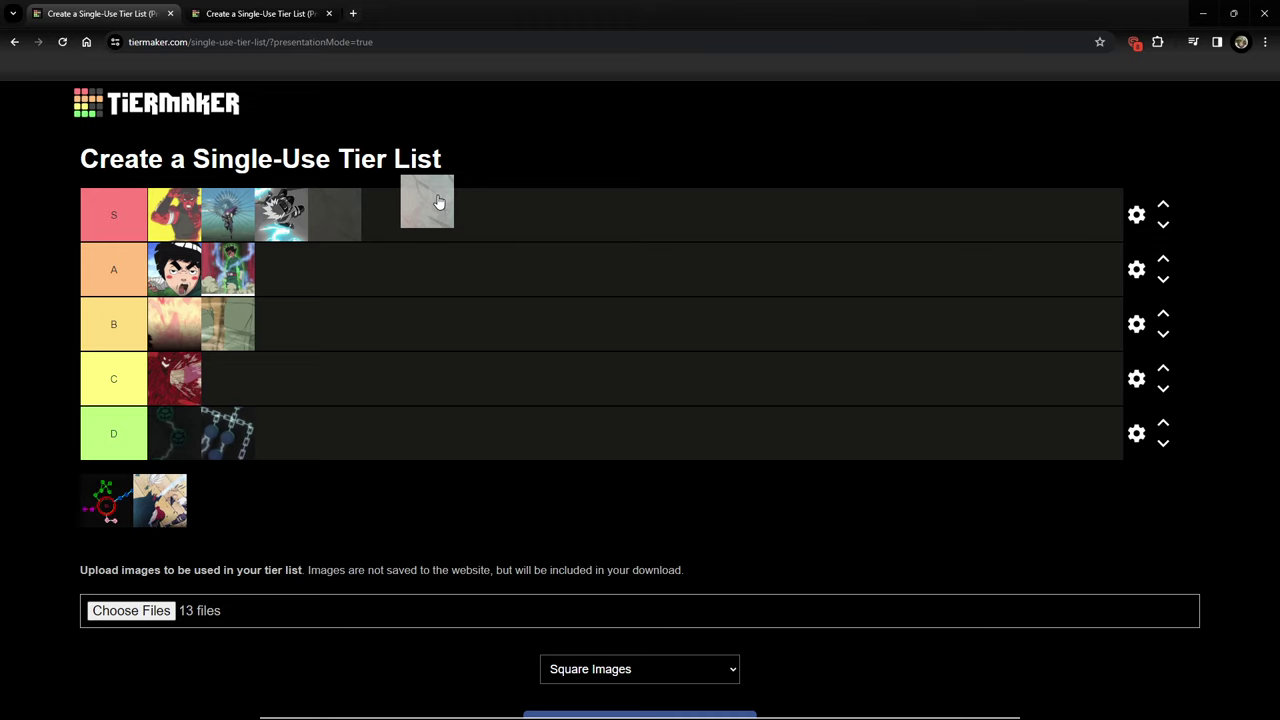
pyautogui.moveTo(437, 203); pyautogui.dragTo(310, 277)
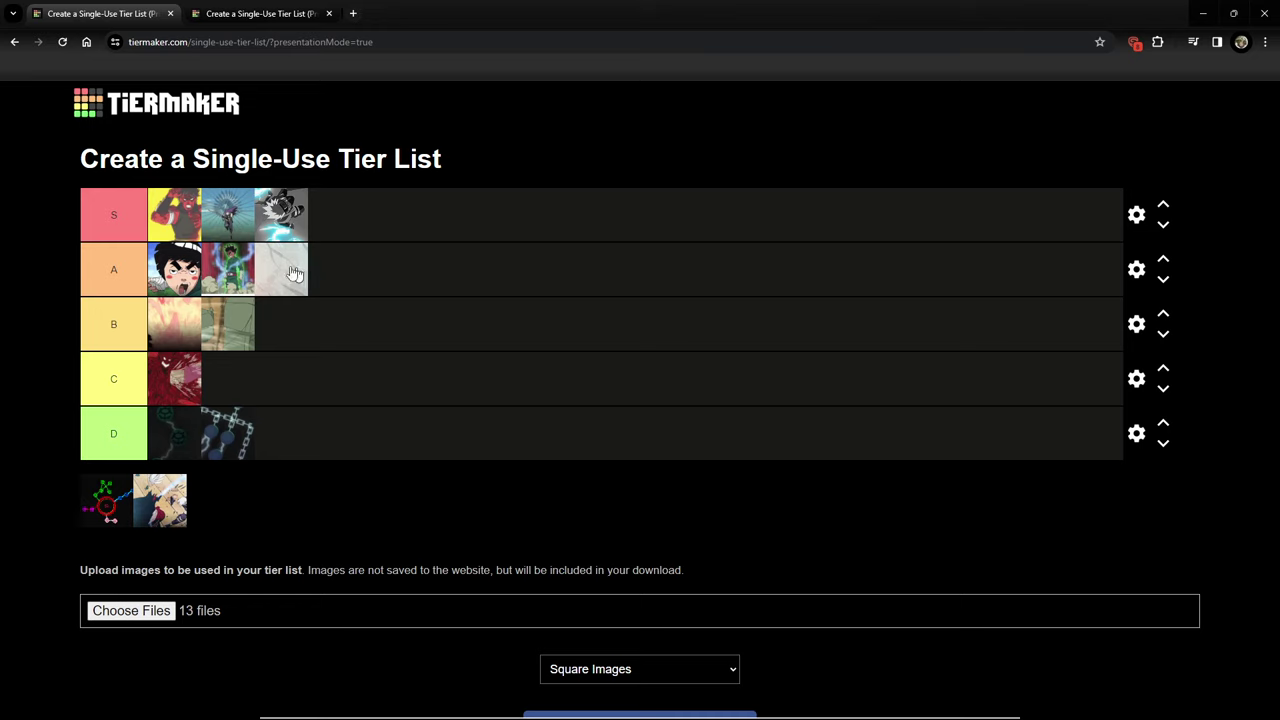
pyautogui.moveTo(308, 277); pyautogui.dragTo(247, 273)
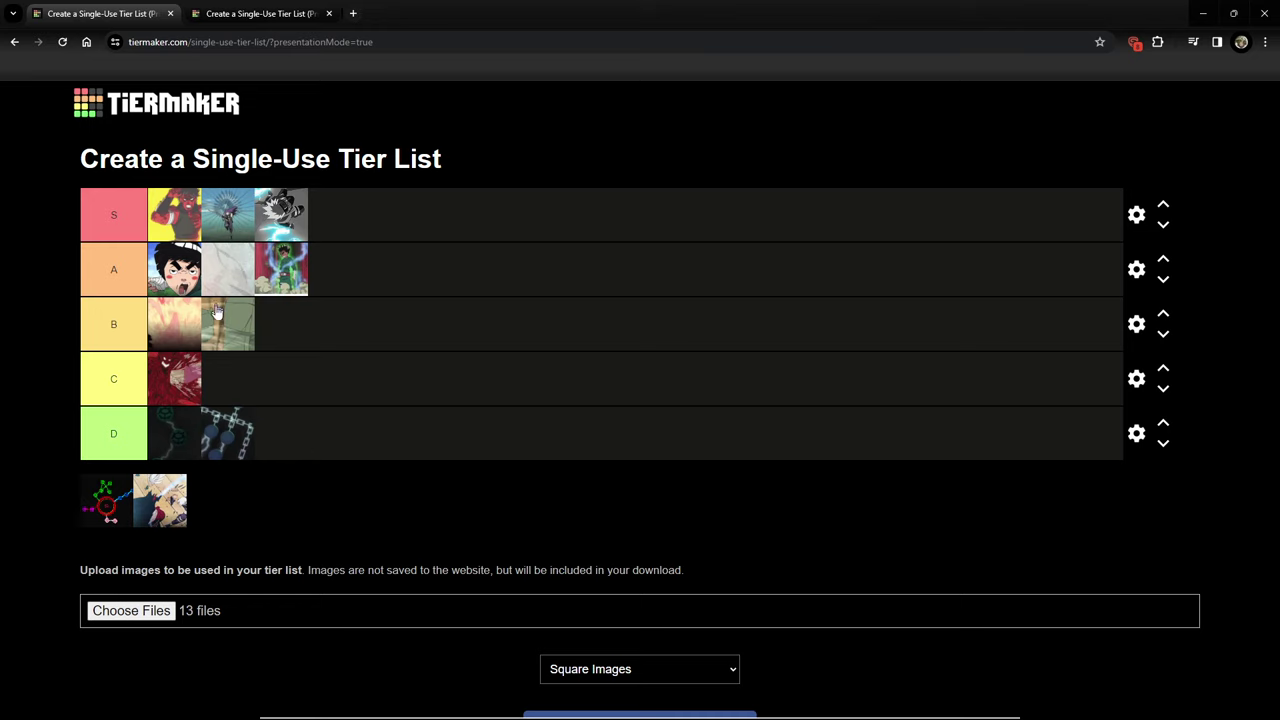
pyautogui.moveTo(104, 515); pyautogui.dragTo(481, 233)
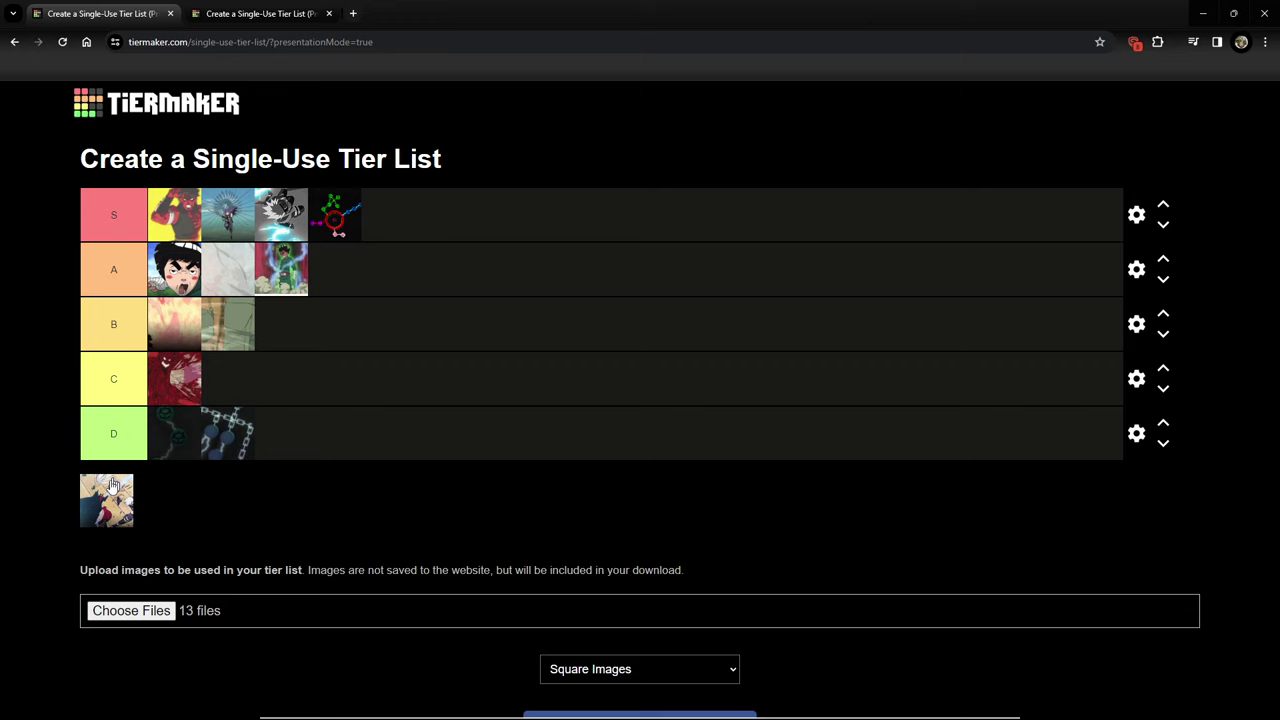
pyautogui.moveTo(112, 485)
pyautogui.mouseDown()
pyautogui.moveTo(490, 273)
pyautogui.moveTo(360, 270)
pyautogui.mouseUp()
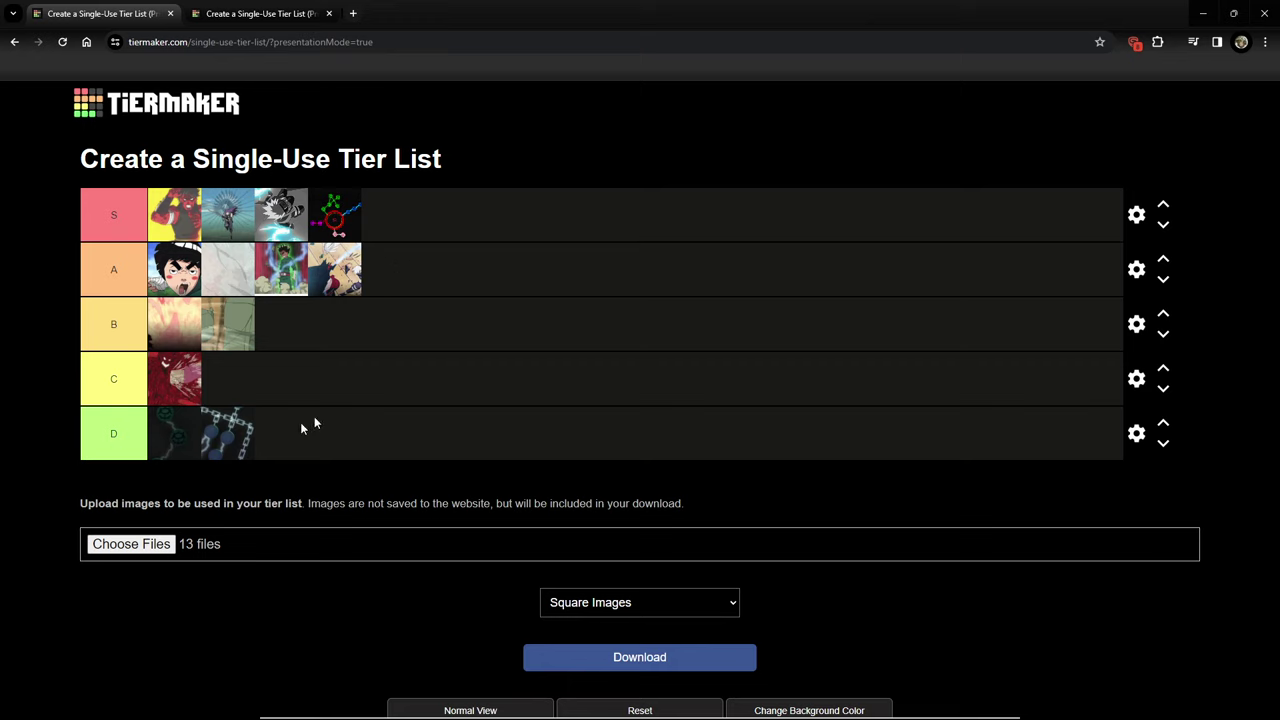
# Return the dark image to the front of tier D and keep the blonde character in A
pyautogui.moveTo(180, 432); pyautogui.dragTo(43, 185)
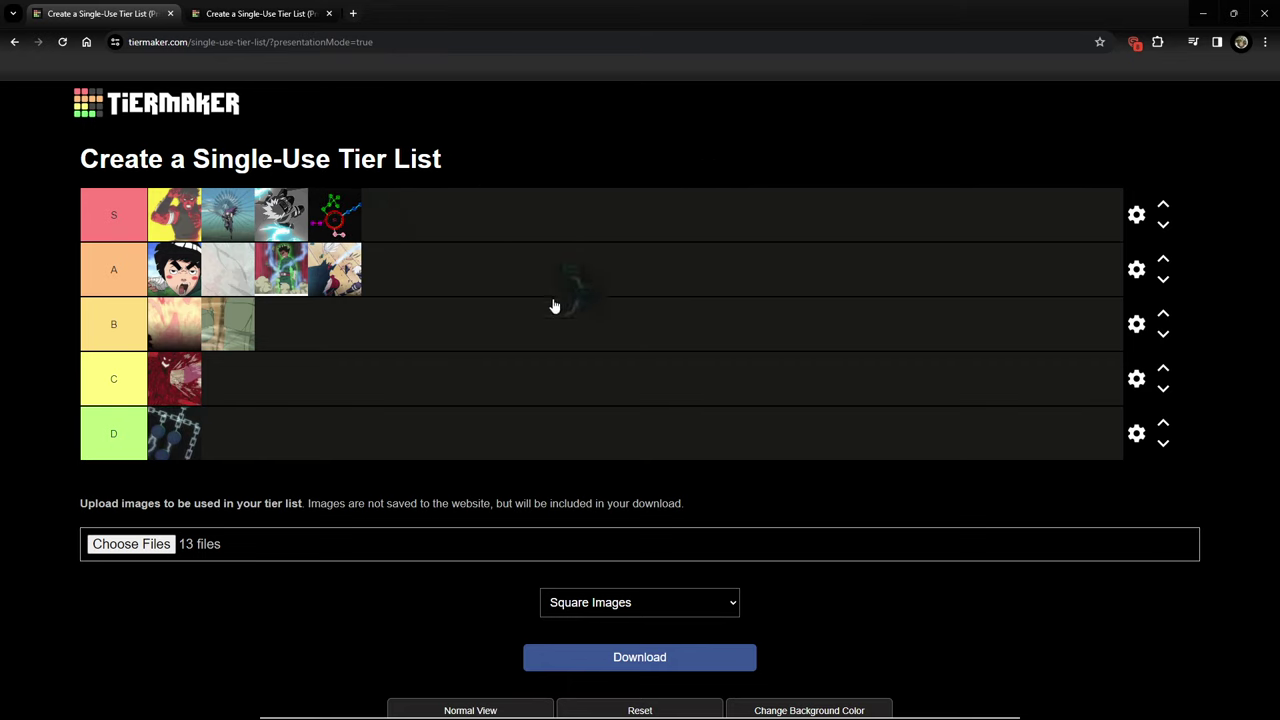
pyautogui.moveTo(43, 185); pyautogui.dragTo(225, 440)
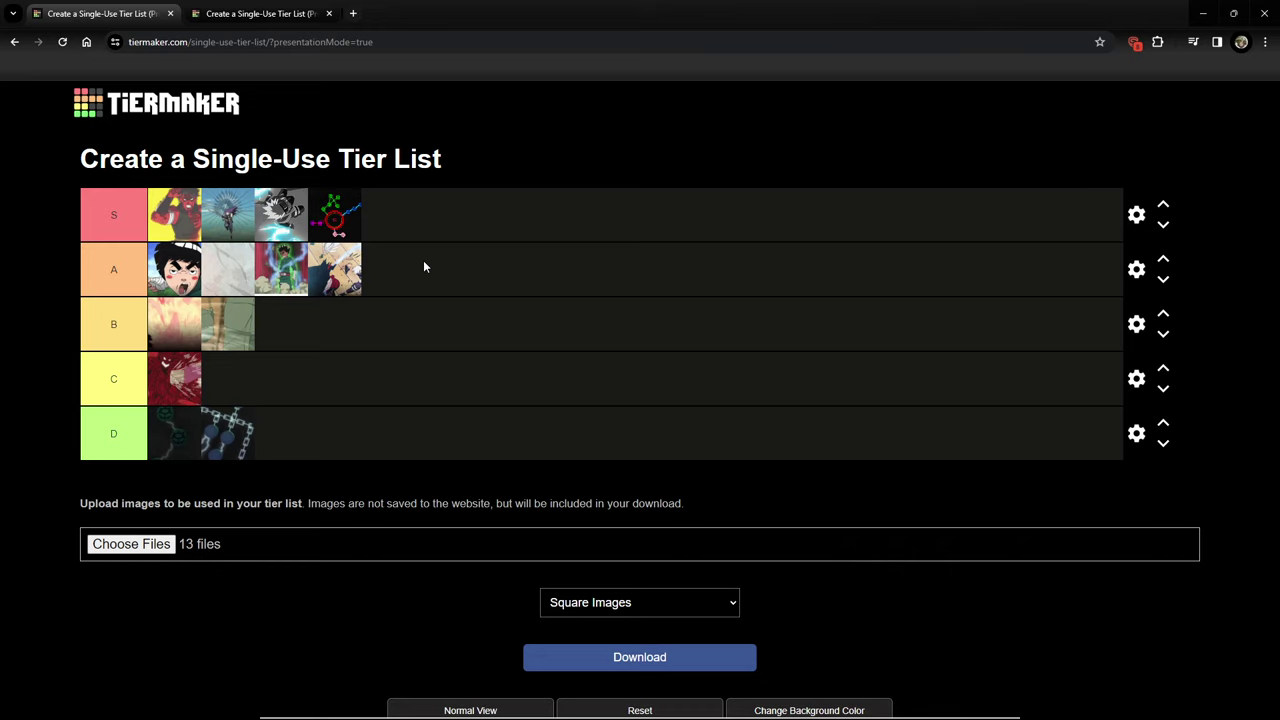
pyautogui.moveTo(341, 267); pyautogui.dragTo(362, 255)
# Switch to the eye-image tier list and rank the first red eye in tier C
pyautogui.click(270, 15)
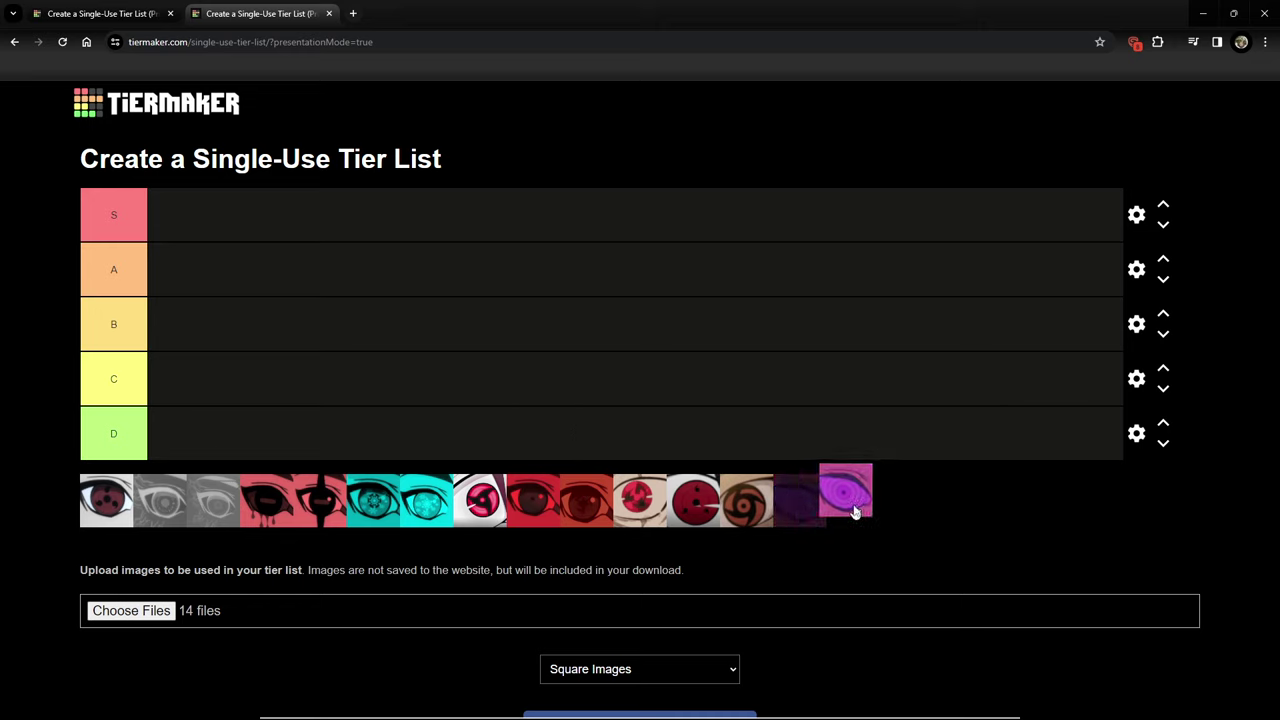
pyautogui.moveTo(110, 500)
pyautogui.mouseDown()
pyautogui.moveTo(277, 418)
pyautogui.moveTo(290, 376)
pyautogui.mouseUp()
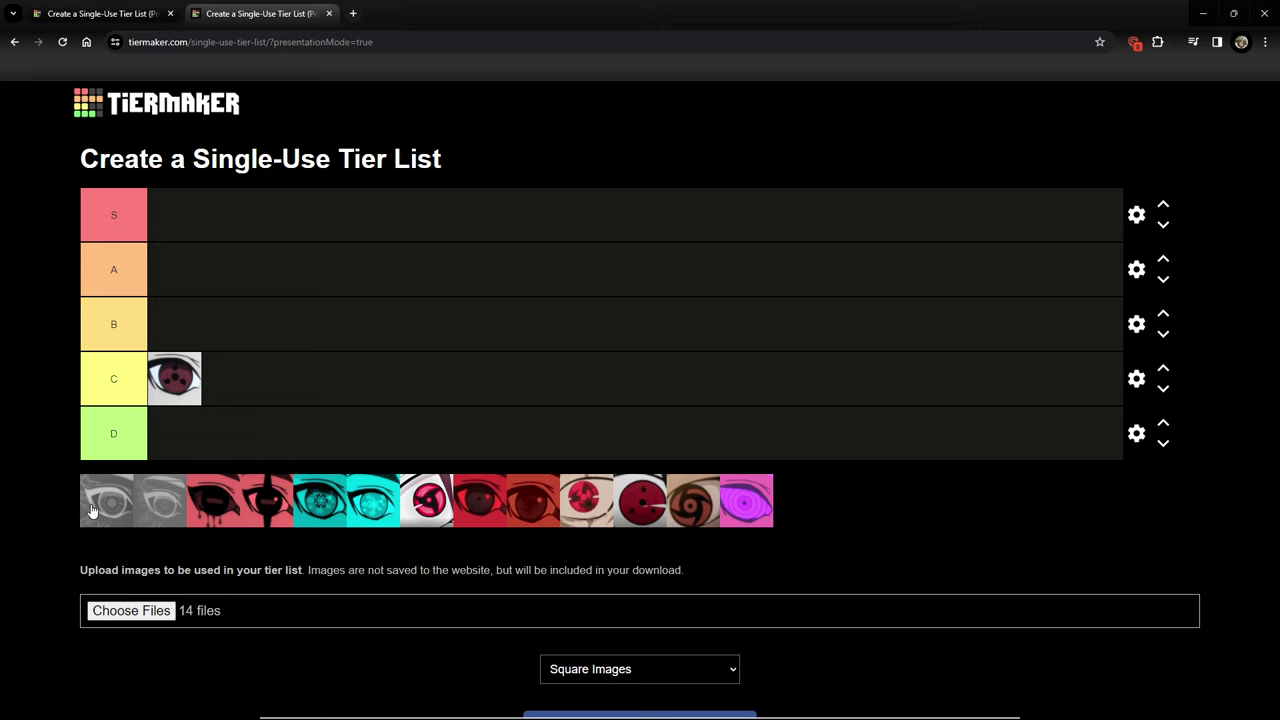
# Place grey eyes in B and S, the bleeding red eye in C, and the black-pupil pink eye in A
pyautogui.moveTo(92, 511); pyautogui.dragTo(270, 326)
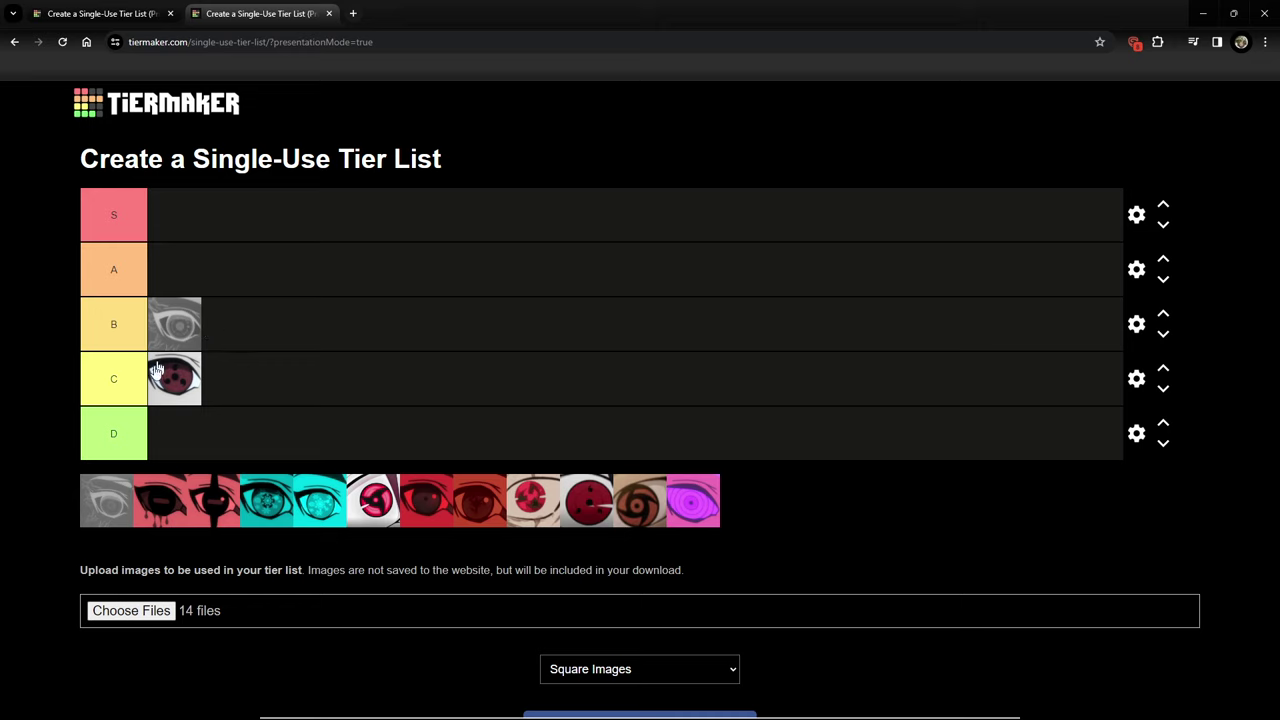
pyautogui.moveTo(90, 515); pyautogui.dragTo(280, 218)
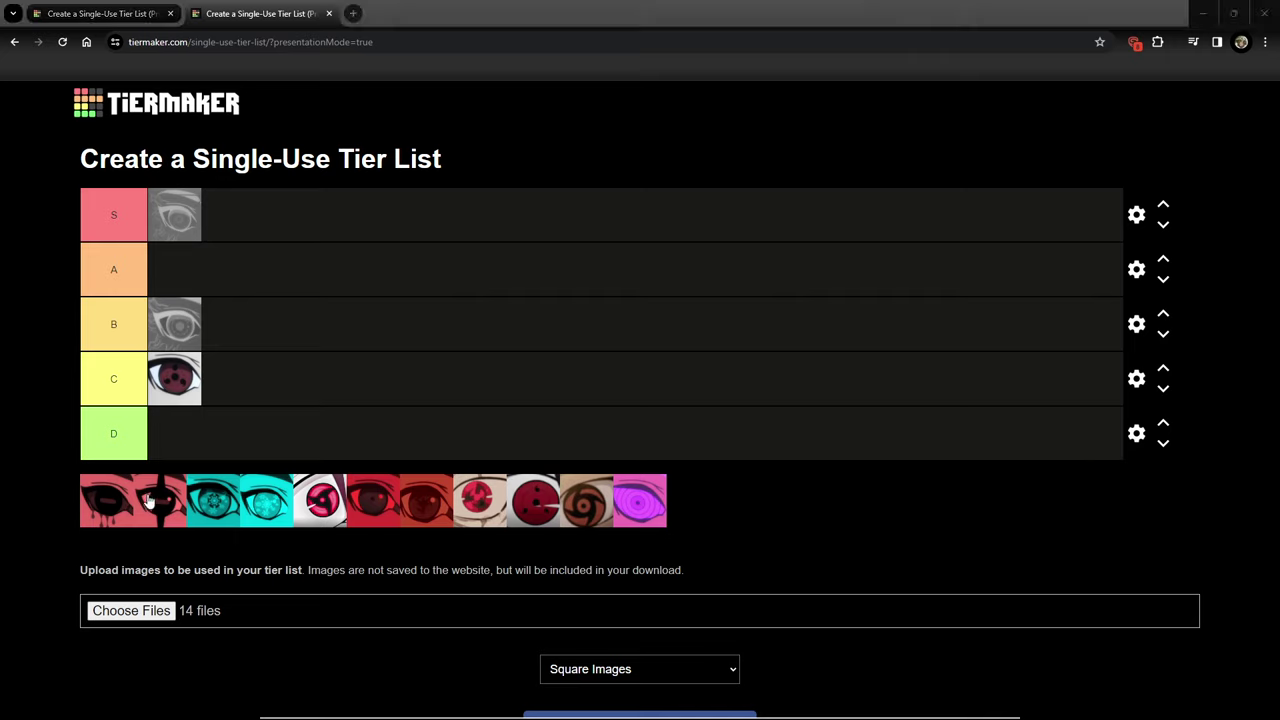
pyautogui.moveTo(106, 500)
pyautogui.mouseDown()
pyautogui.moveTo(377, 385)
pyautogui.moveTo(413, 391)
pyautogui.moveTo(323, 422)
pyautogui.moveTo(314, 349)
pyautogui.moveTo(323, 383)
pyautogui.moveTo(178, 378)
pyautogui.mouseUp()
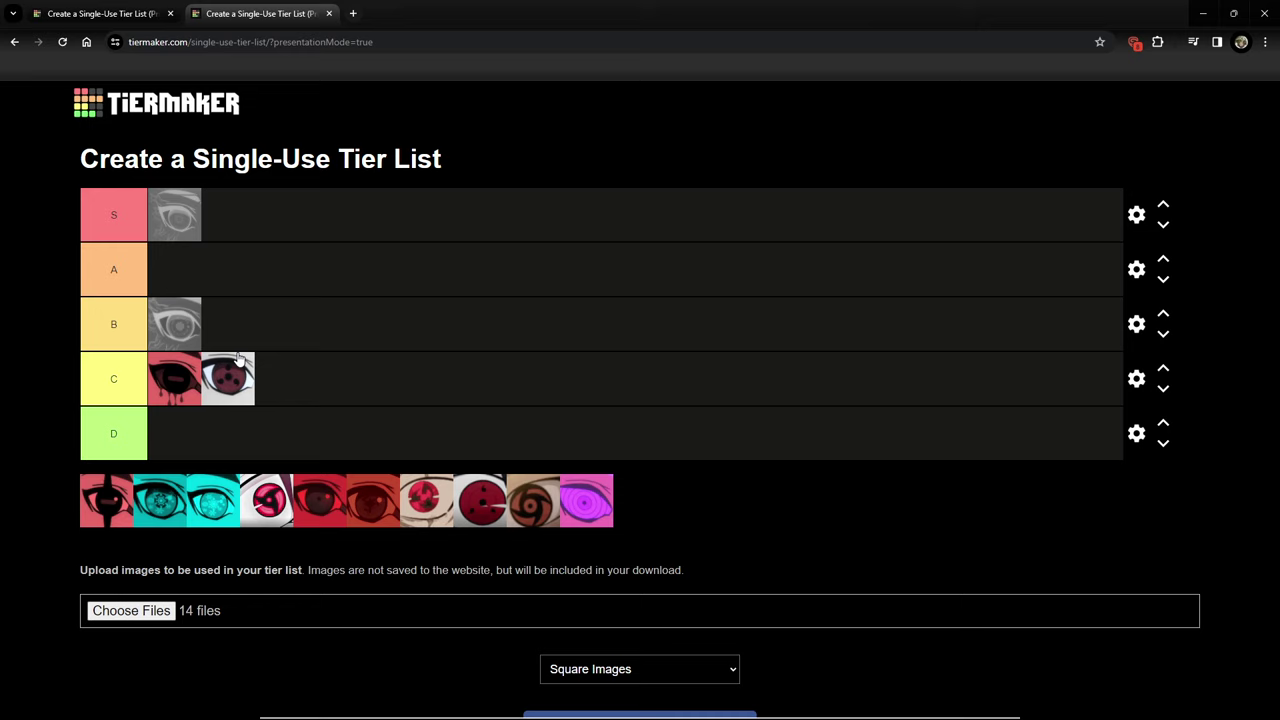
pyautogui.moveTo(112, 505)
pyautogui.mouseDown()
pyautogui.moveTo(418, 335)
pyautogui.moveTo(405, 270)
pyautogui.mouseUp()
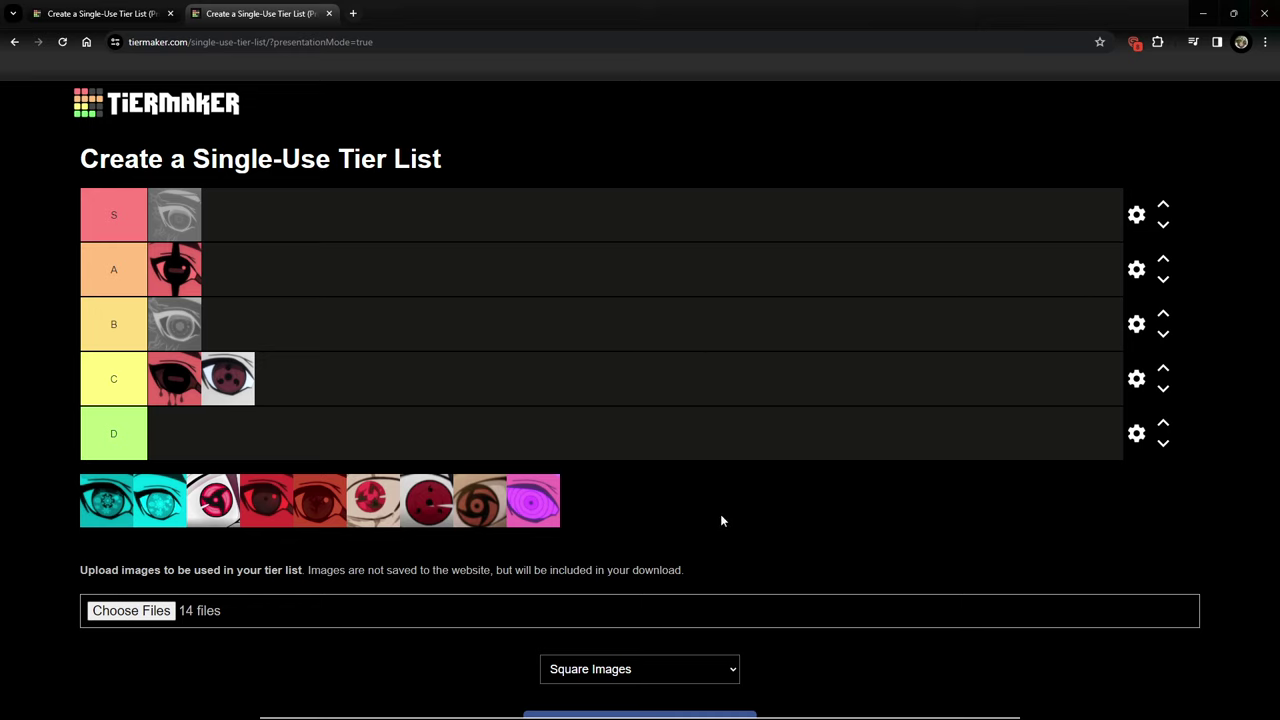
# Put one cyan eye at the front of C, the other in B, and the pinwheel eye first in S
pyautogui.moveTo(84, 513)
pyautogui.mouseDown()
pyautogui.moveTo(477, 406)
pyautogui.moveTo(210, 487)
pyautogui.moveTo(375, 398)
pyautogui.moveTo(403, 362)
pyautogui.moveTo(453, 358)
pyautogui.moveTo(467, 332)
pyautogui.moveTo(471, 365)
pyautogui.moveTo(454, 384)
pyautogui.moveTo(451, 373)
pyautogui.moveTo(323, 369)
pyautogui.moveTo(366, 376)
pyautogui.mouseUp()
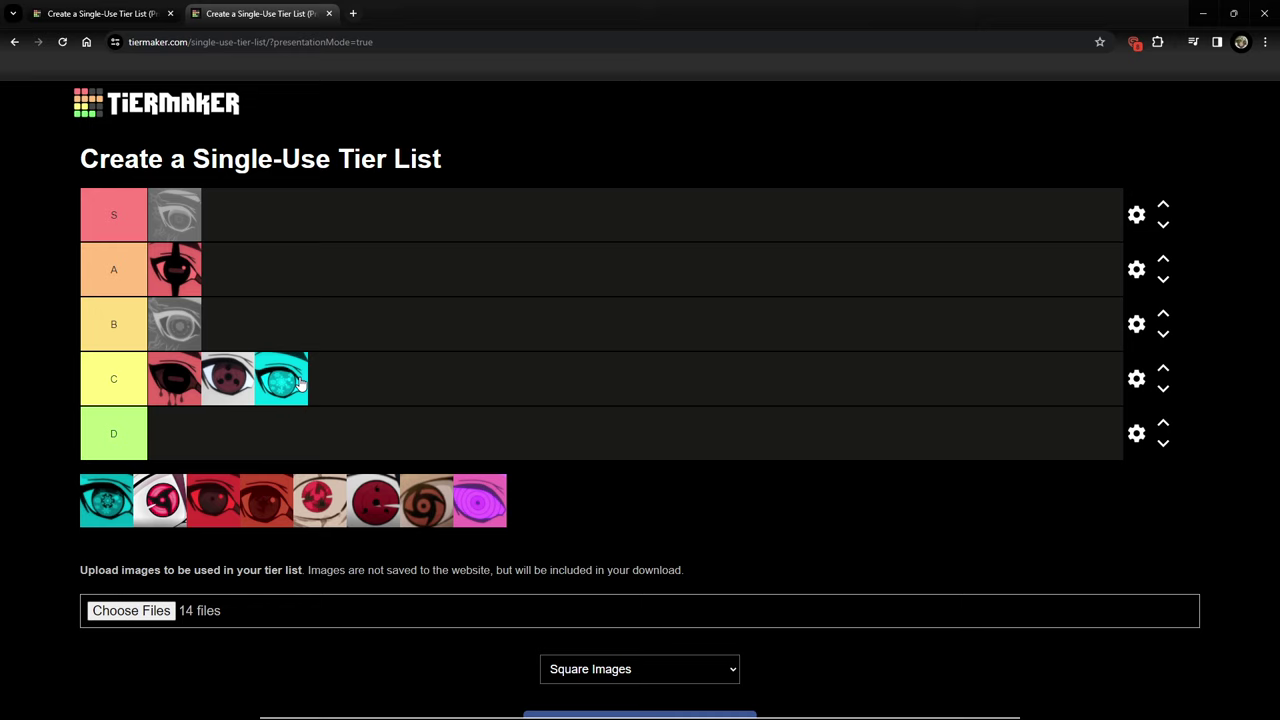
pyautogui.moveTo(292, 385); pyautogui.dragTo(165, 388)
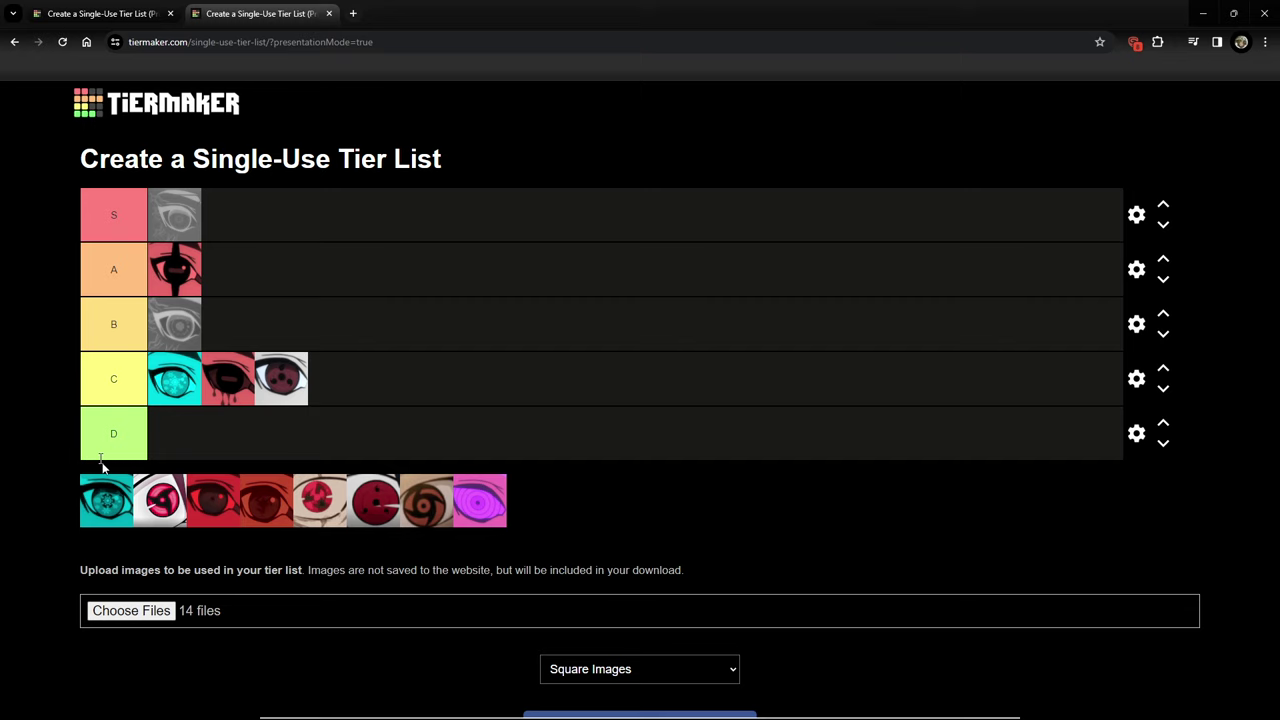
pyautogui.moveTo(114, 492)
pyautogui.mouseDown()
pyautogui.moveTo(417, 320)
pyautogui.moveTo(350, 318)
pyautogui.mouseUp()
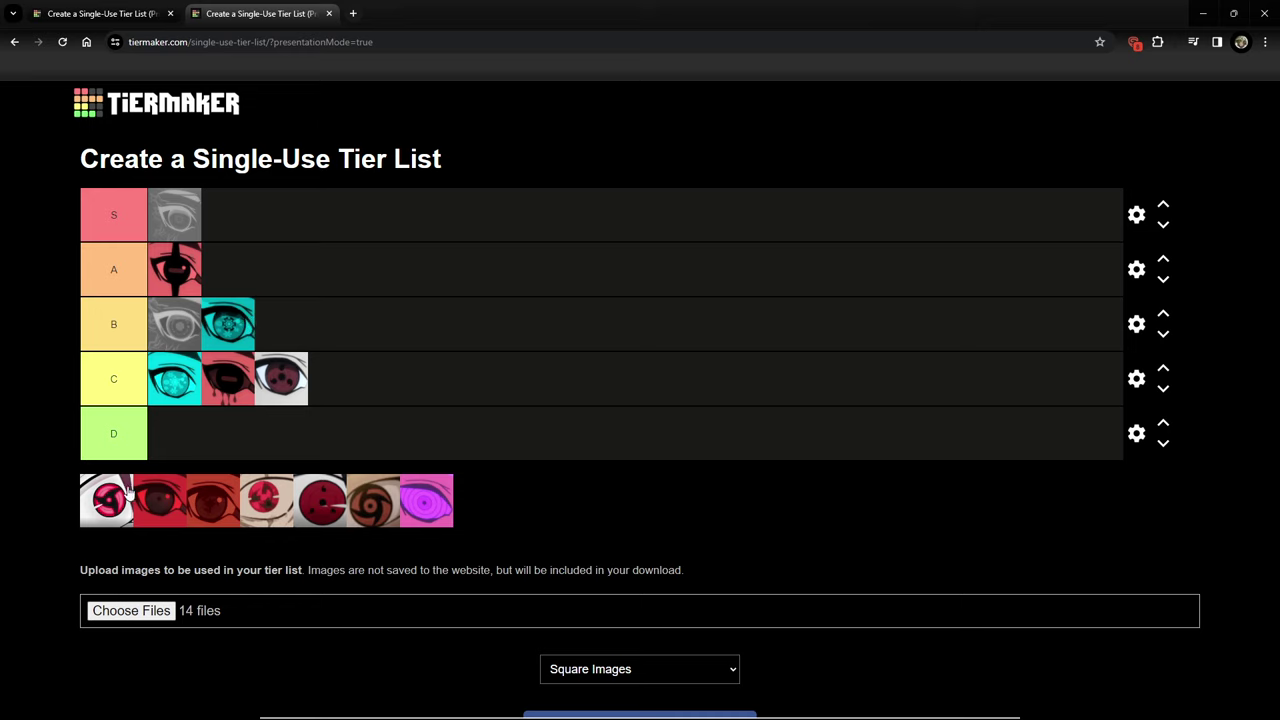
pyautogui.moveTo(128, 487)
pyautogui.mouseDown()
pyautogui.moveTo(623, 191)
pyautogui.moveTo(175, 215)
pyautogui.mouseUp()
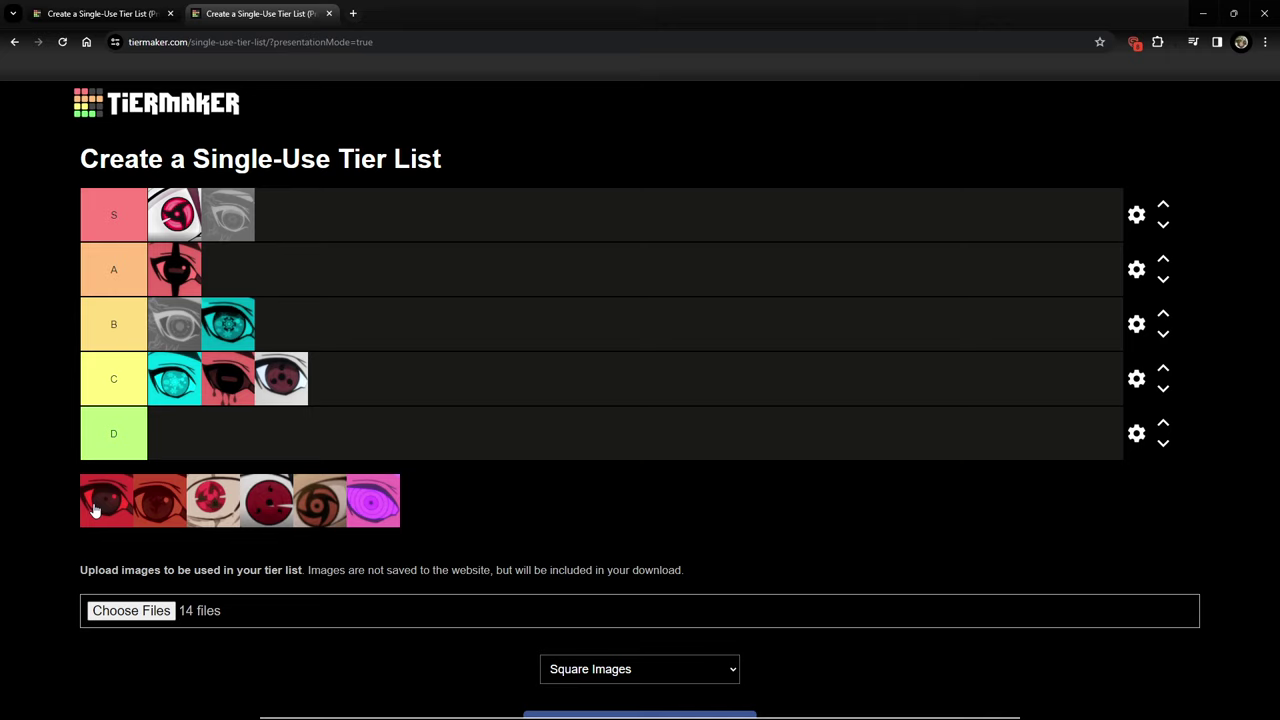
# Rank a red eye in D, a reddish-brown eye in B, and red-beige (first) and dark red eyes in A
pyautogui.moveTo(95, 510); pyautogui.dragTo(340, 435)
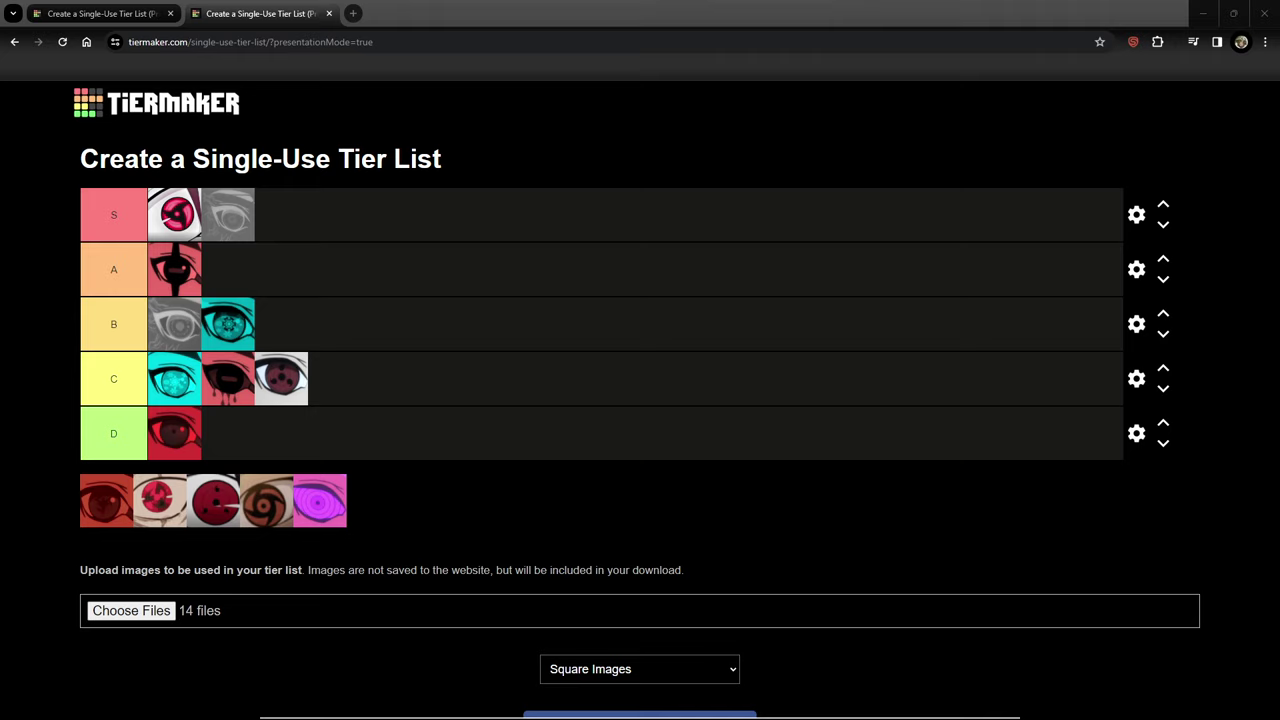
pyautogui.moveTo(100, 500); pyautogui.dragTo(480, 343)
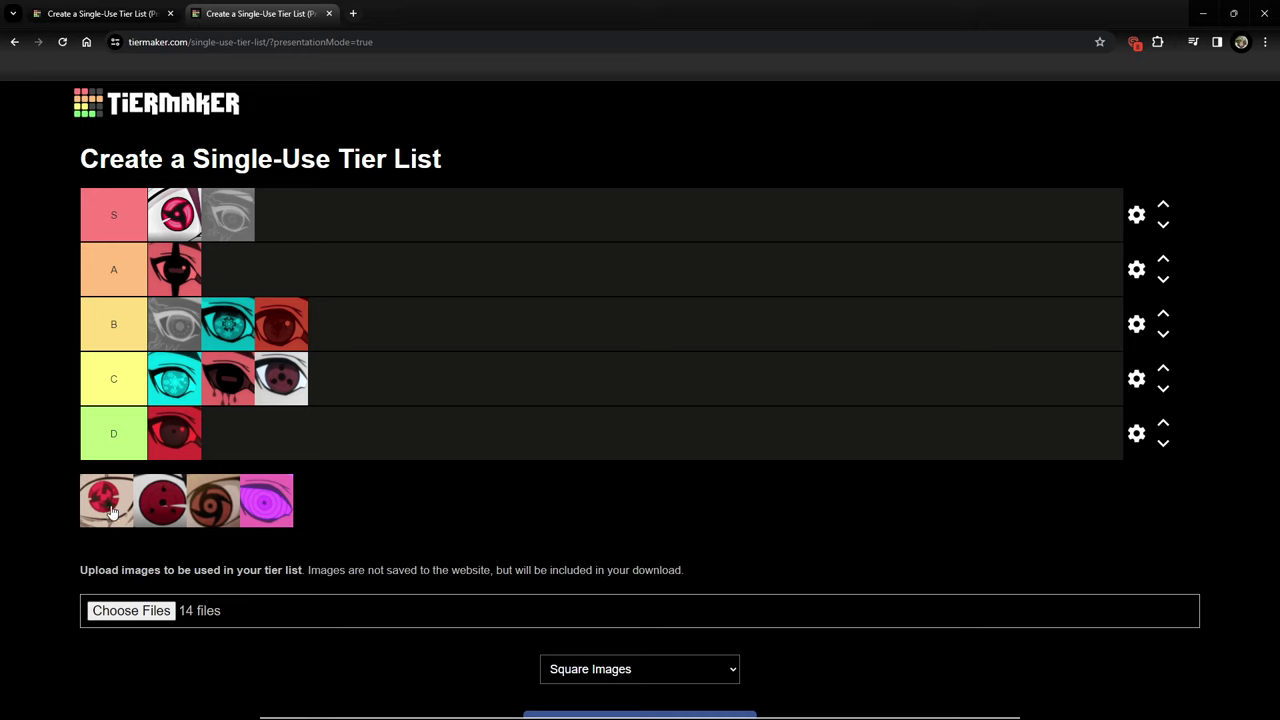
pyautogui.moveTo(110, 510)
pyautogui.mouseDown()
pyautogui.moveTo(507, 368)
pyautogui.moveTo(557, 283)
pyautogui.mouseUp()
pyautogui.moveTo(222, 262); pyautogui.dragTo(248, 262)
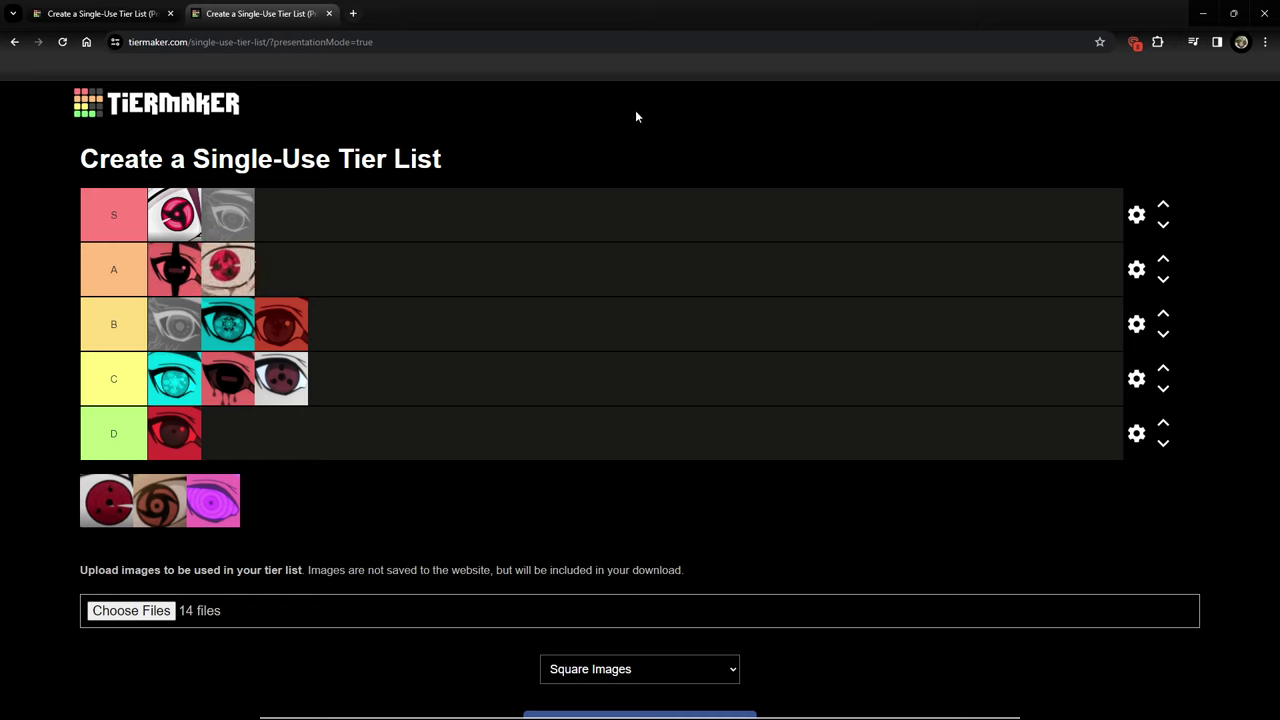
pyautogui.moveTo(200, 256); pyautogui.dragTo(389, 286)
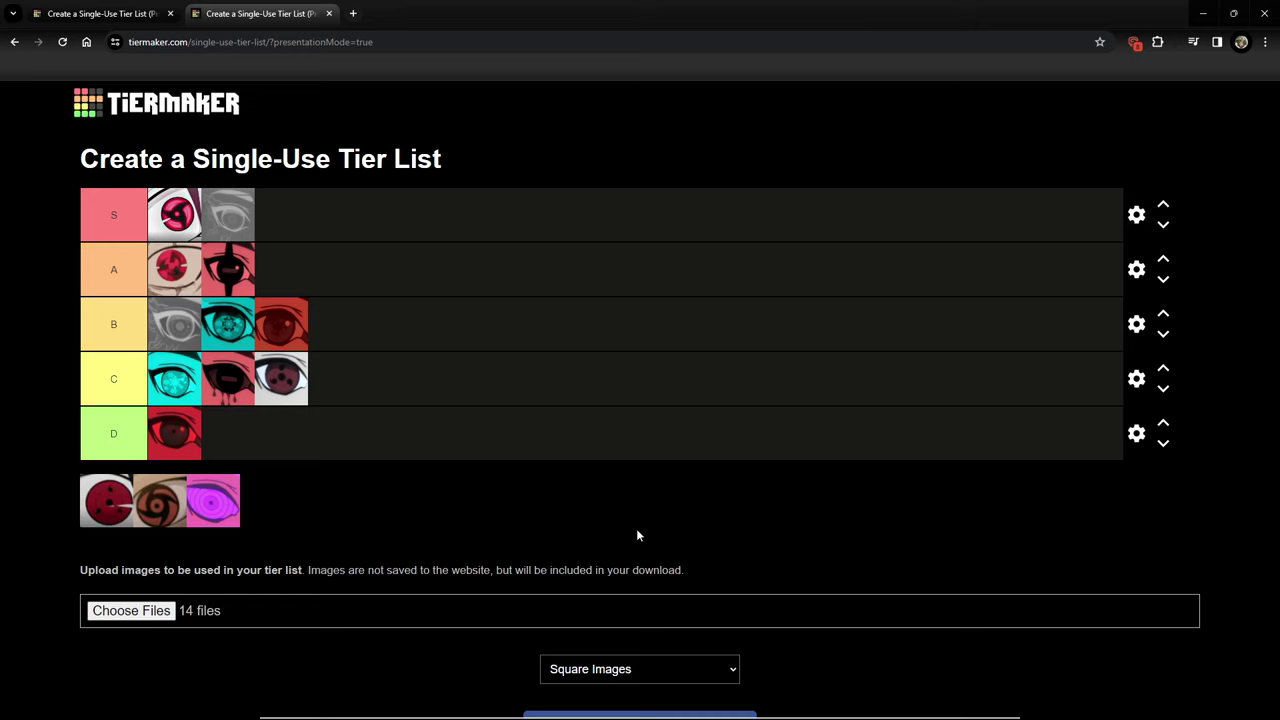
pyautogui.moveTo(113, 515)
pyautogui.mouseDown()
pyautogui.moveTo(408, 270)
pyautogui.moveTo(392, 273)
pyautogui.mouseUp()
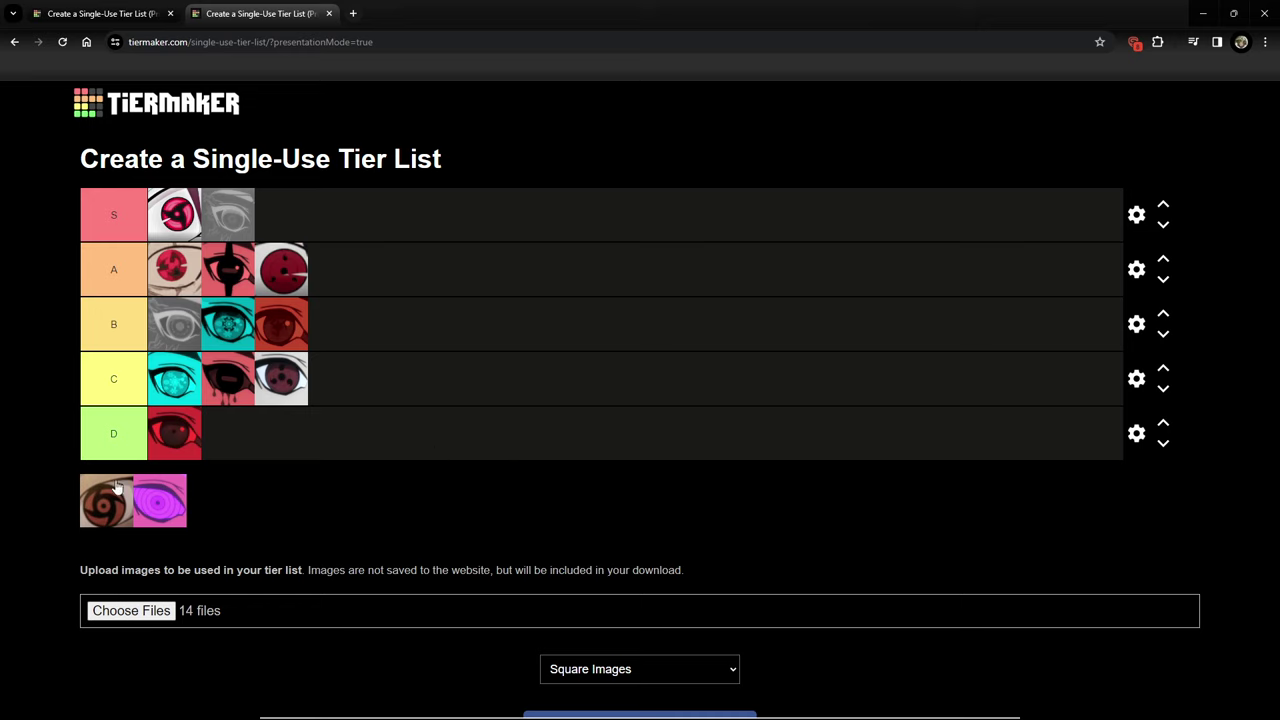
# Drag the brown swirl-patterned eye into the first slot of tier B
pyautogui.moveTo(118, 495); pyautogui.dragTo(538, 295)
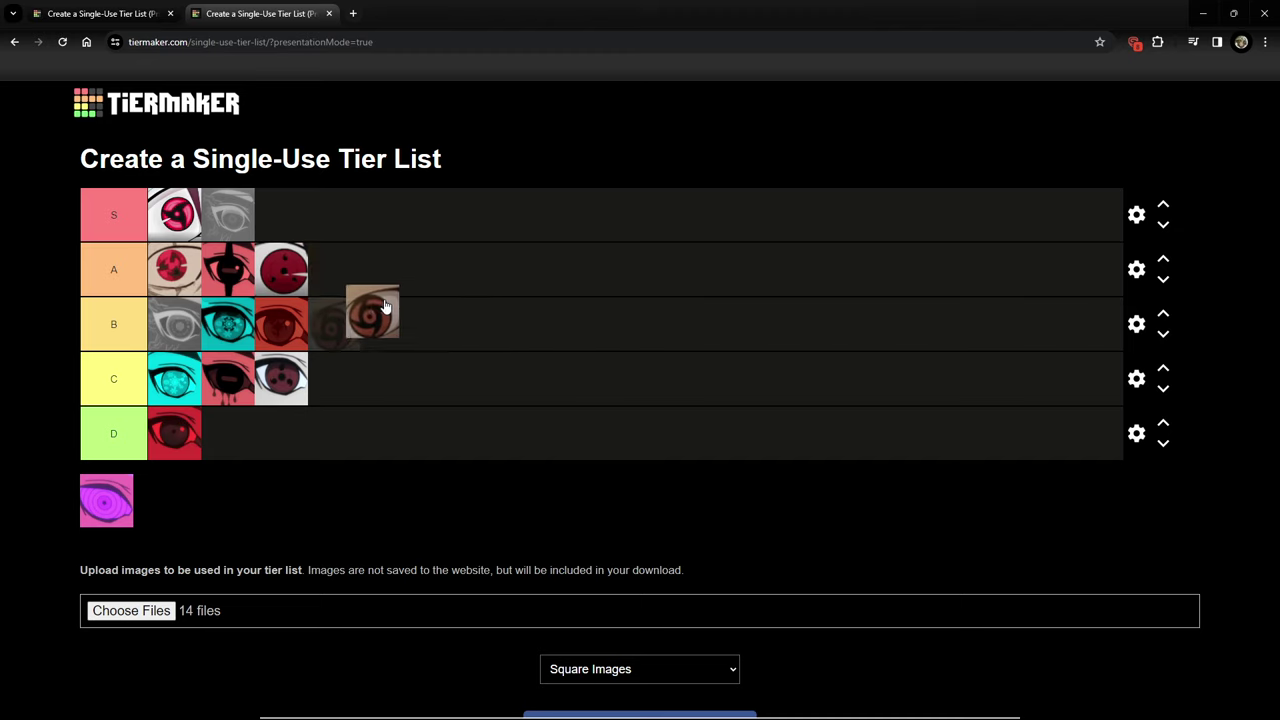
pyautogui.moveTo(538, 295)
pyautogui.mouseDown()
pyautogui.moveTo(314, 321)
pyautogui.moveTo(184, 318)
pyautogui.mouseUp()
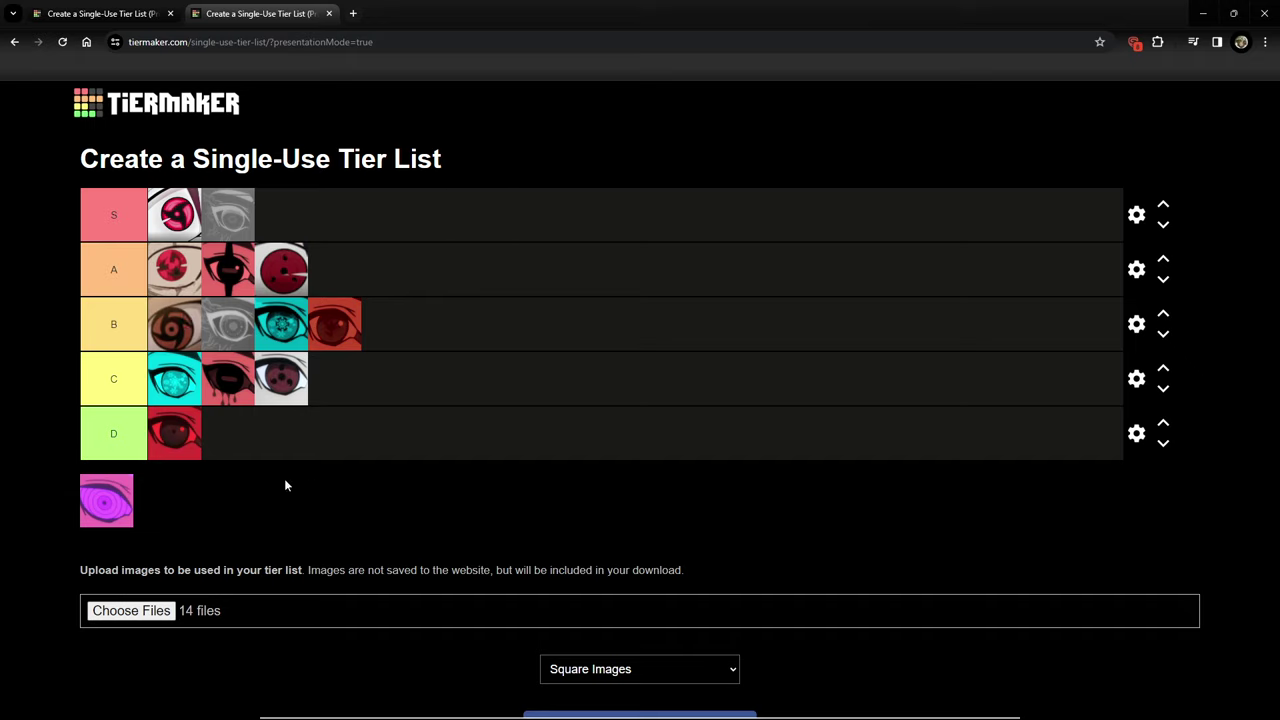
# Move the purple ringed eye image from the pool to the front of tier A
pyautogui.moveTo(108, 505)
pyautogui.mouseDown()
pyautogui.moveTo(271, 493)
pyautogui.moveTo(514, 294)
pyautogui.moveTo(152, 278)
pyautogui.moveTo(178, 274)
pyautogui.mouseUp()
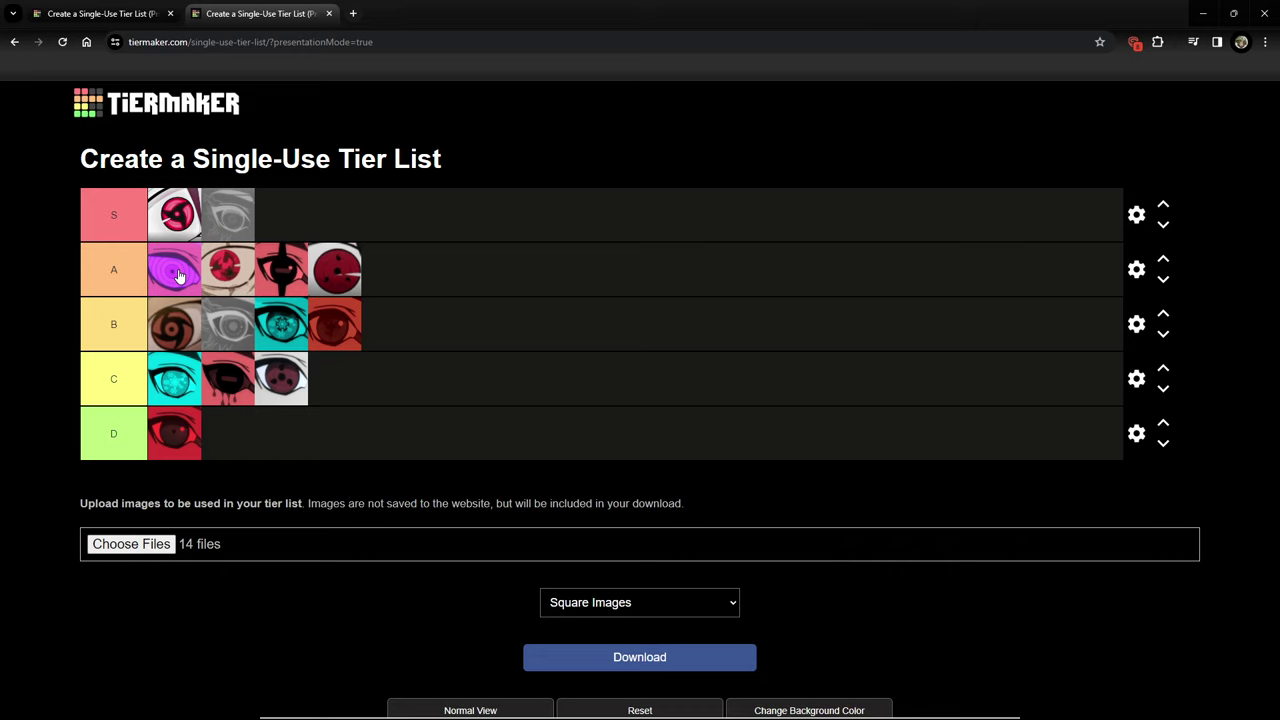